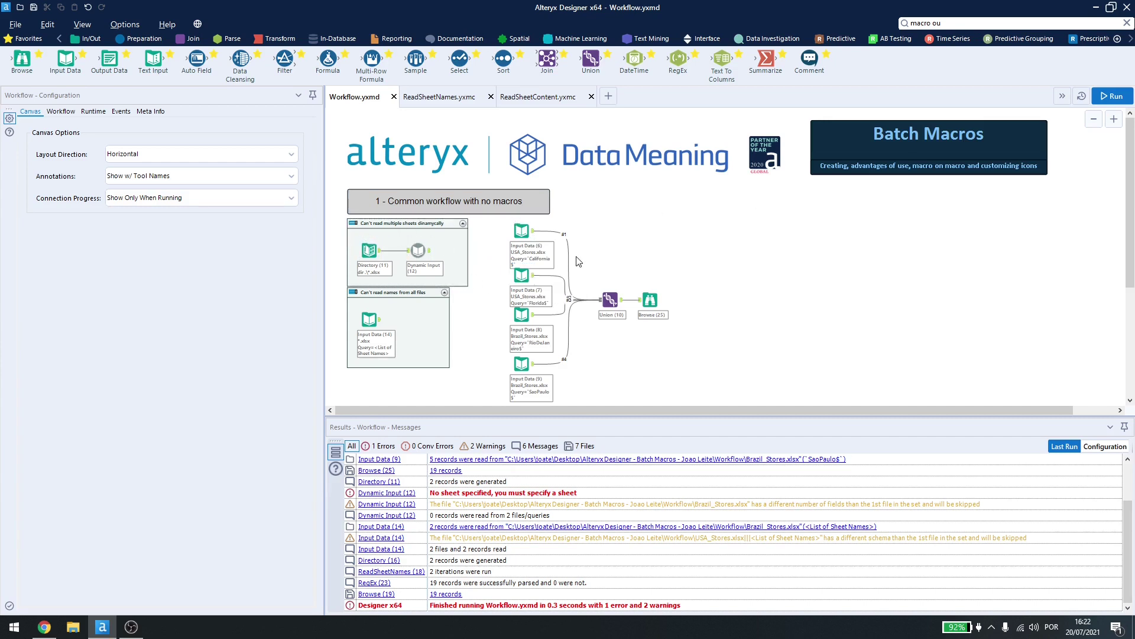
Review the California, Florida, RioDeJaneiro and SaoPaulo$ sheet inputs and their 5-record previews.
click(521, 231)
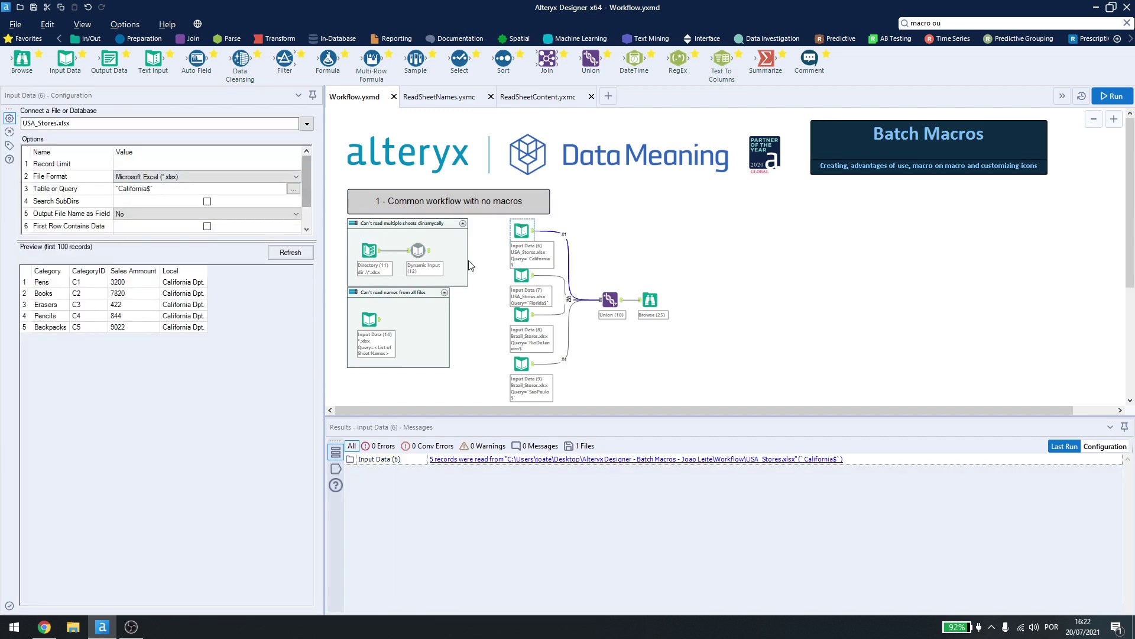
scroll(416, 287, down, 1)
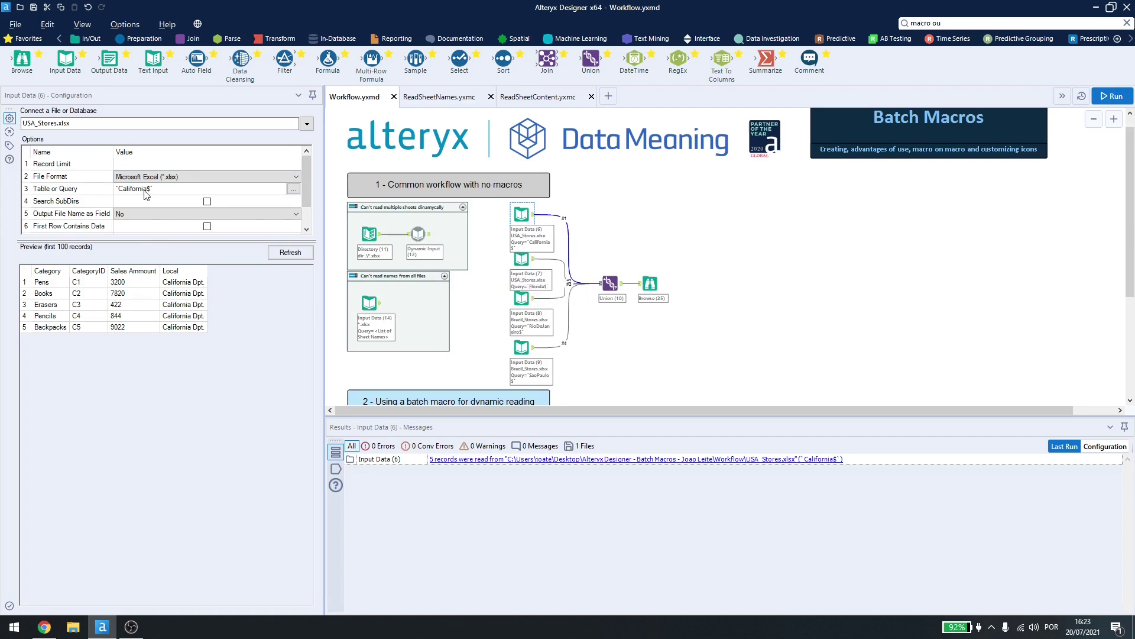
click(520, 260)
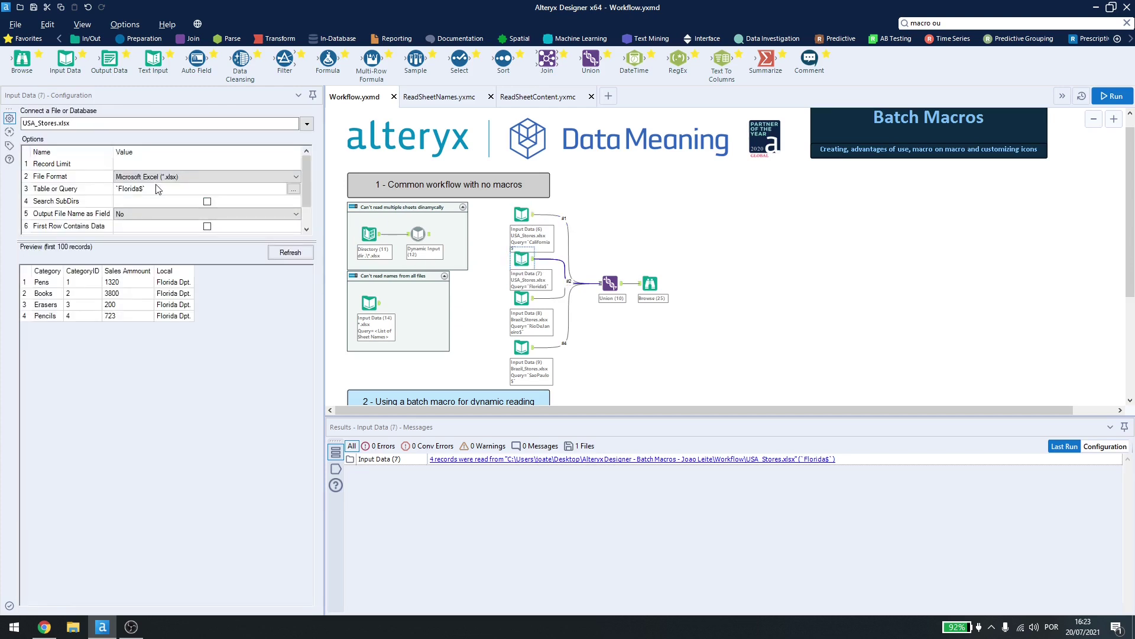
click(518, 293)
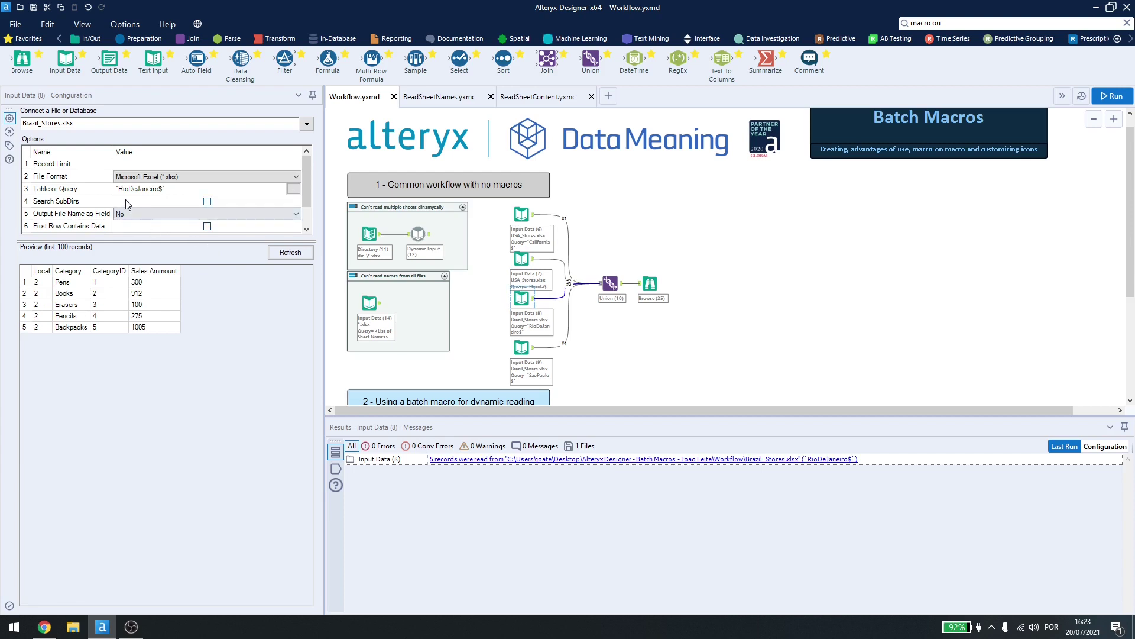
click(521, 347)
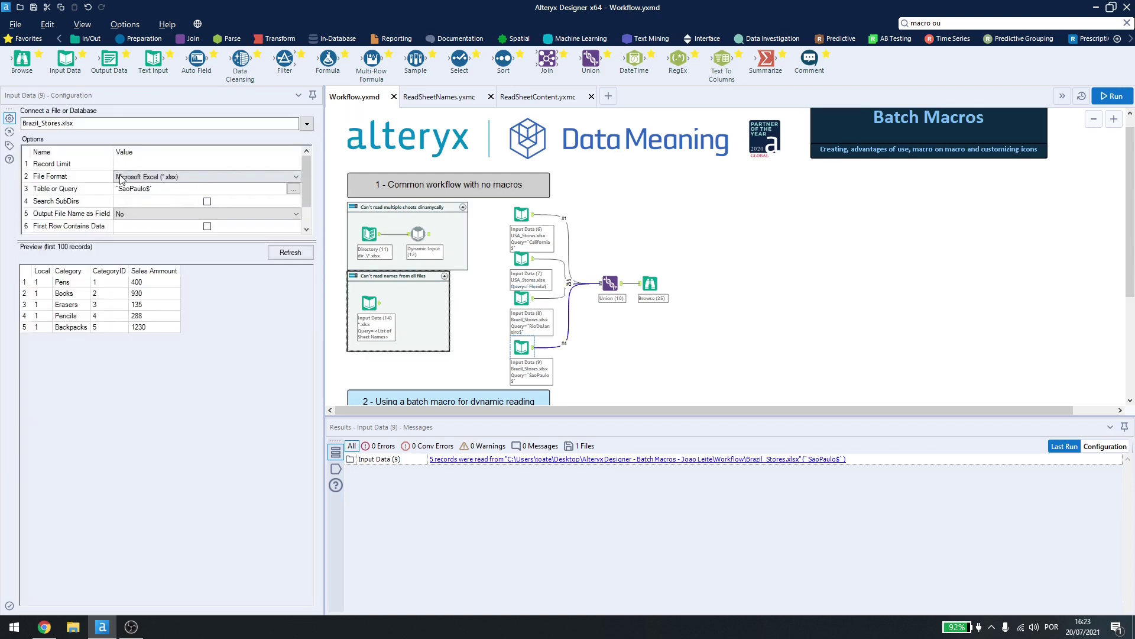
Rerun the workflow and show the combined 19-record output in Browse (25).
click(650, 284)
click(1106, 96)
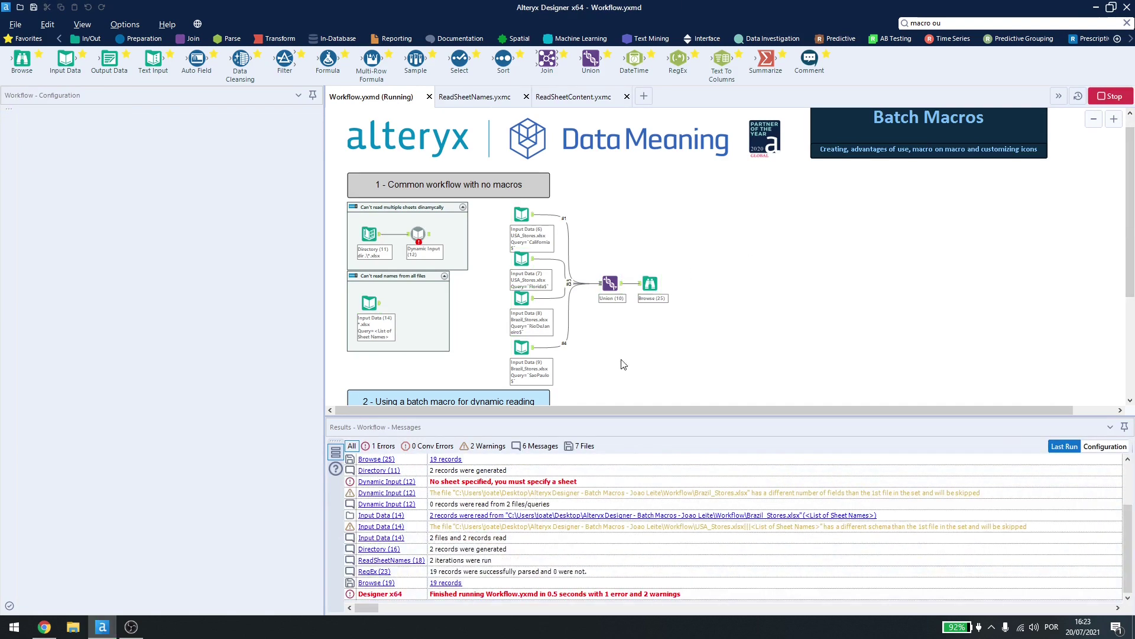
click(647, 280)
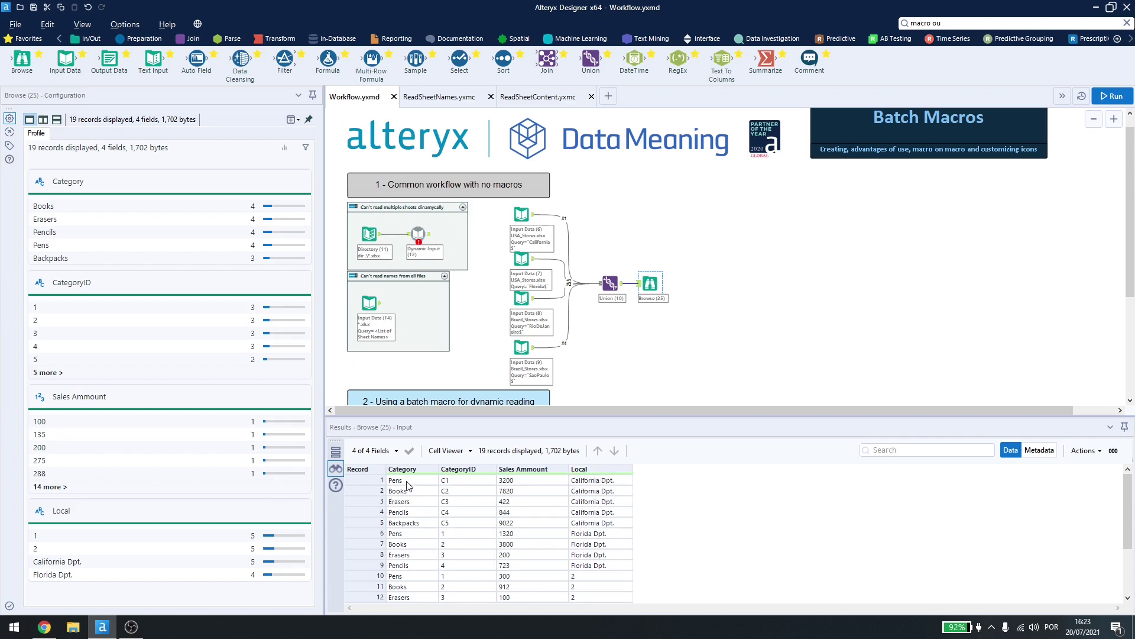
Check the profiles of the Category and CategoryID fields, including record 5's Backpacks value.
click(405, 481)
click(404, 522)
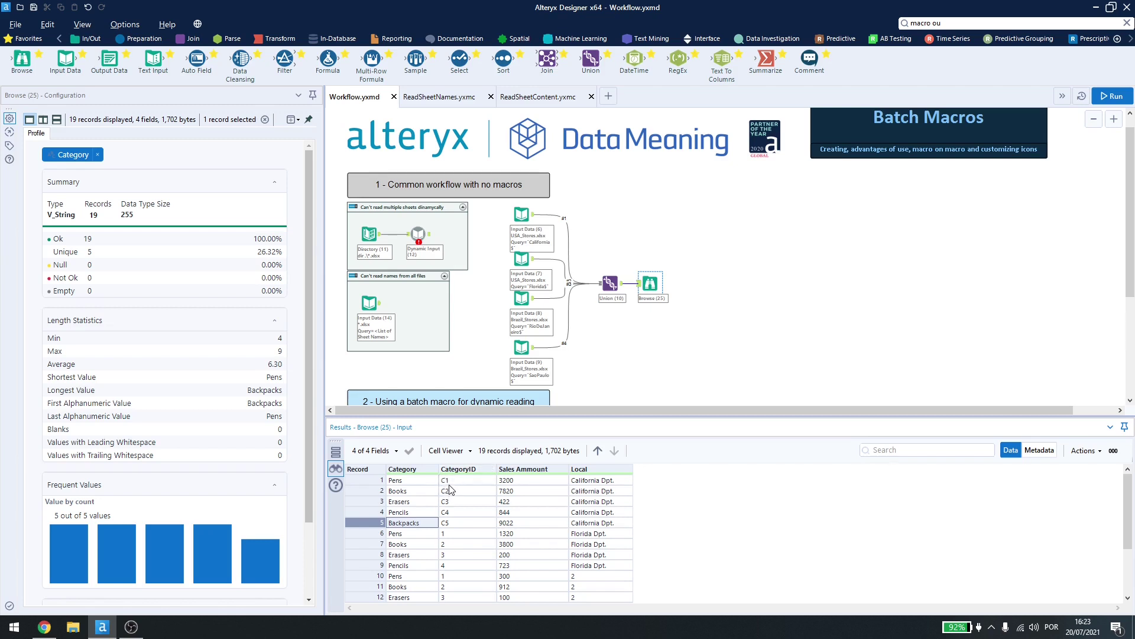
click(449, 484)
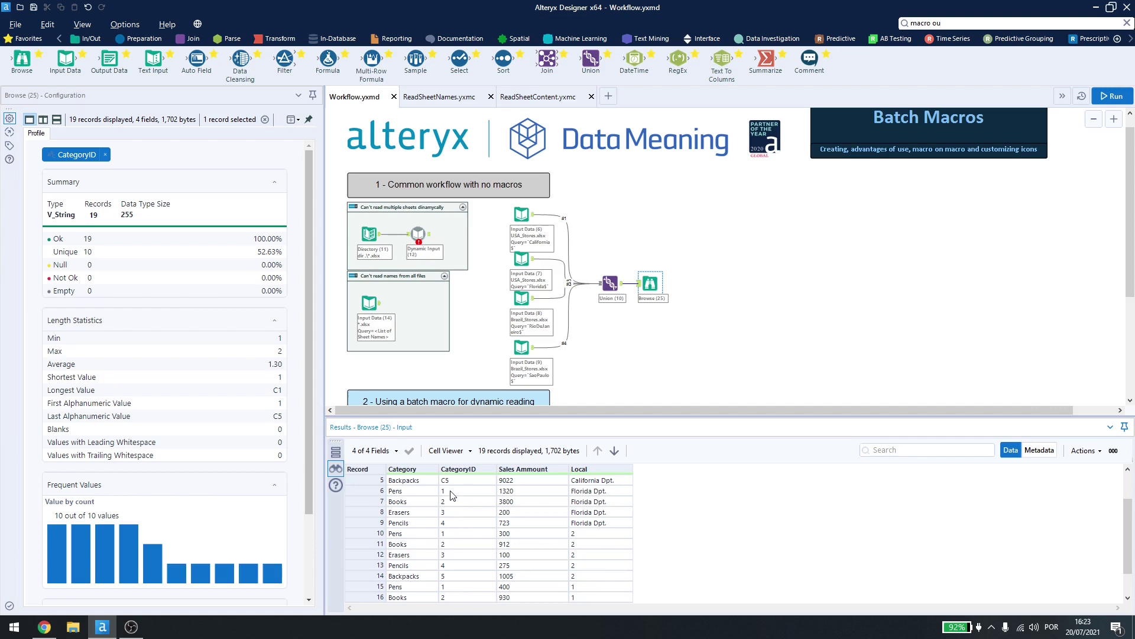
scroll(451, 529, down, 3)
scroll(451, 530, up, 3)
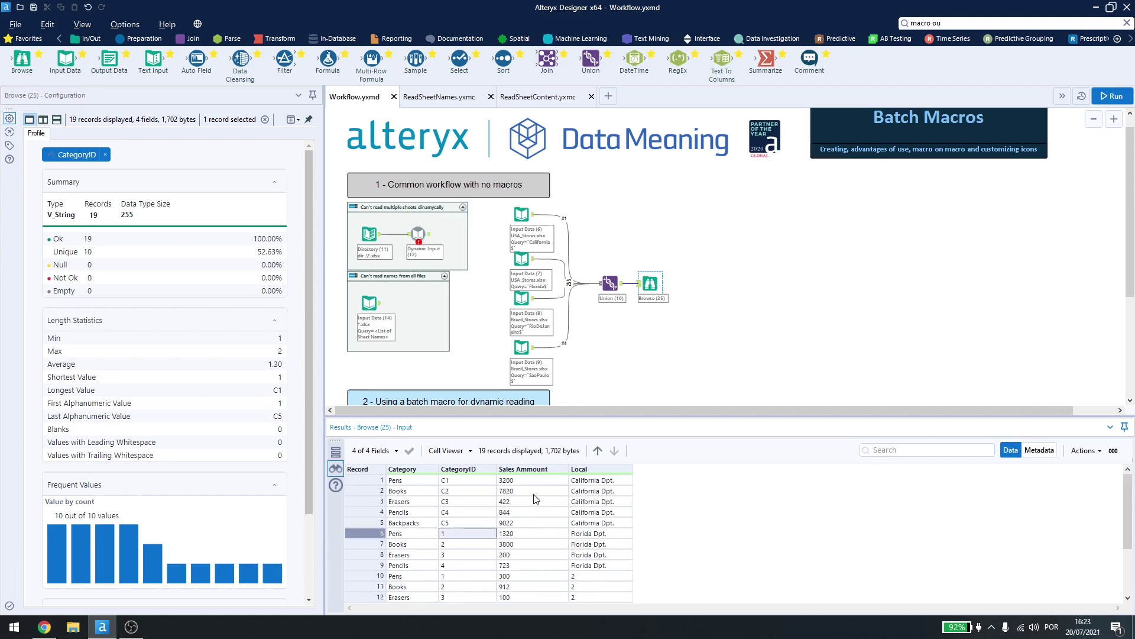
Check the Local field's 1 and 2 values on records 10, 13 and 16, then view Directory's file list.
click(591, 481)
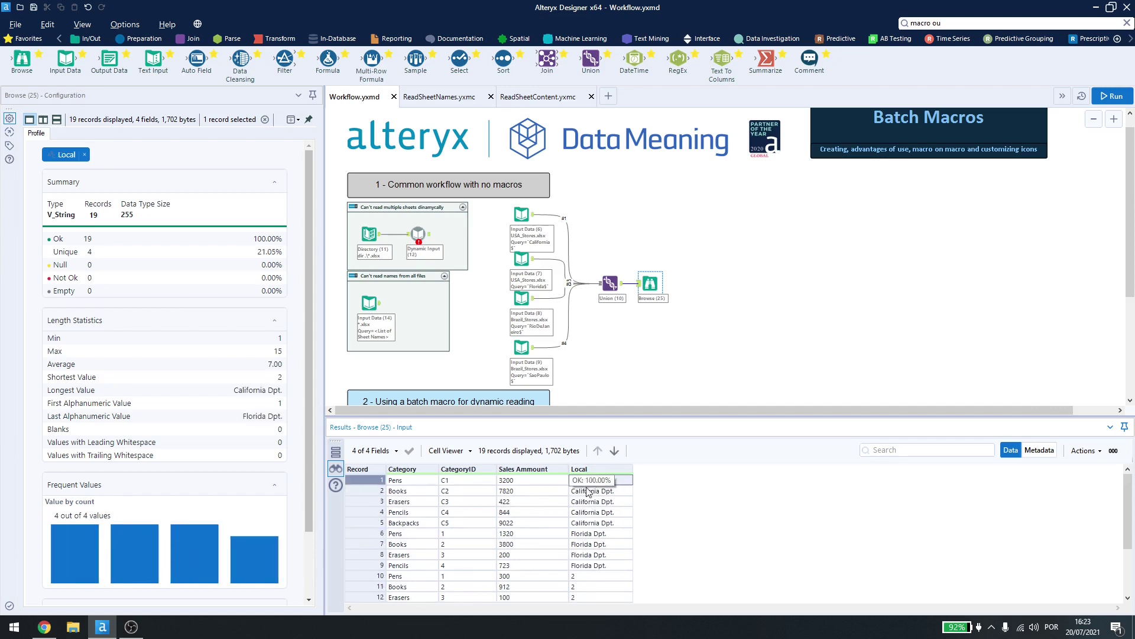
scroll(611, 485, down, 3)
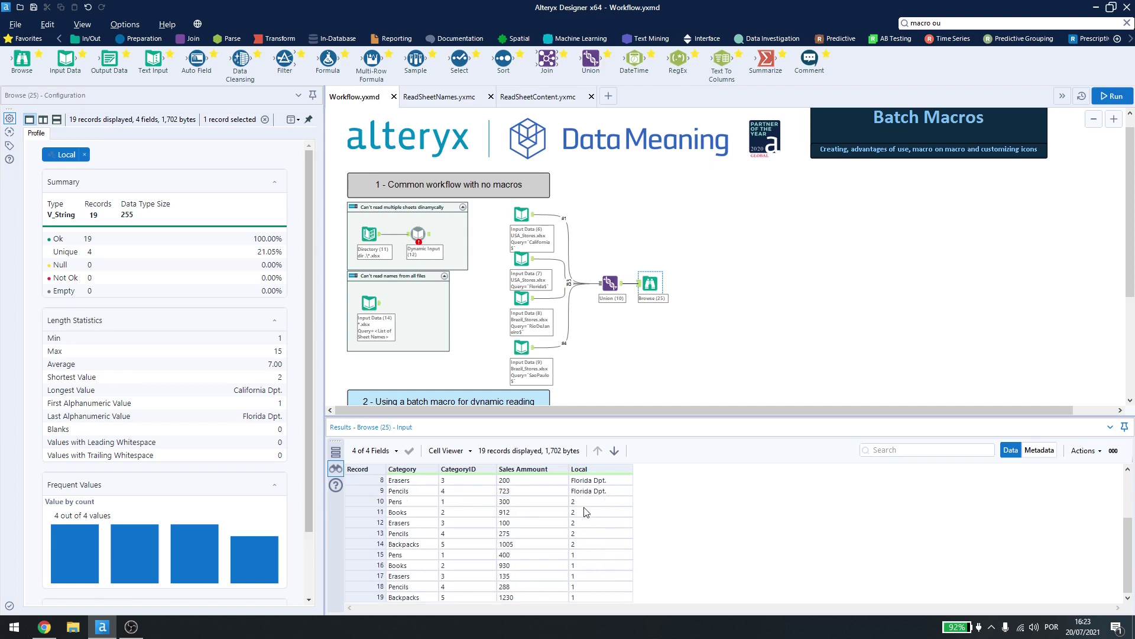
click(584, 503)
click(582, 535)
click(585, 565)
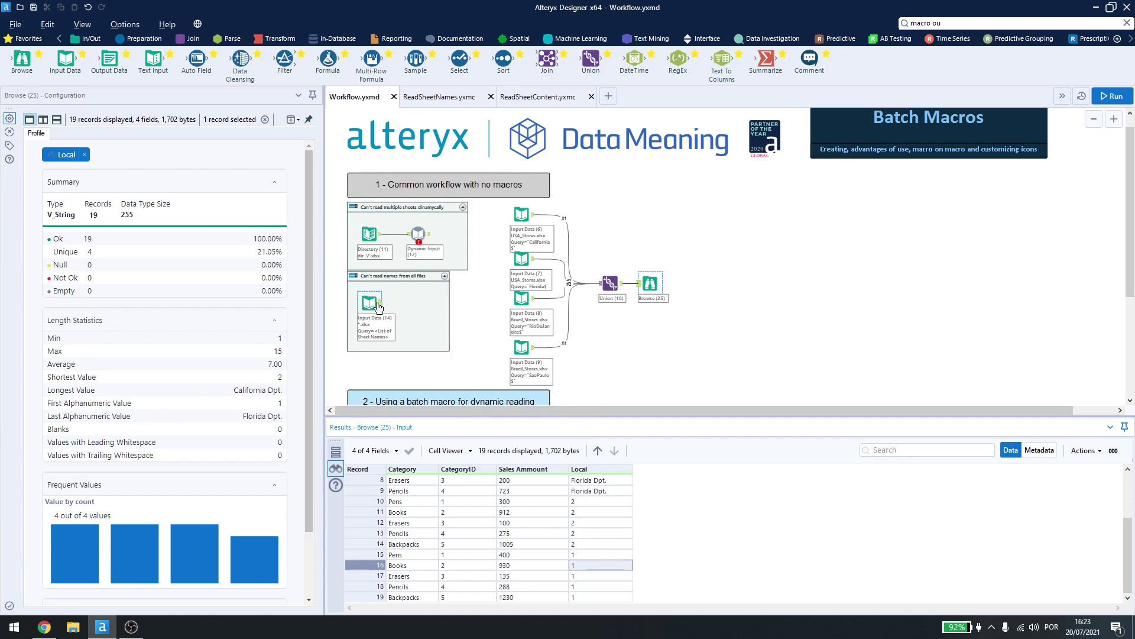
scroll(592, 569, up, 3)
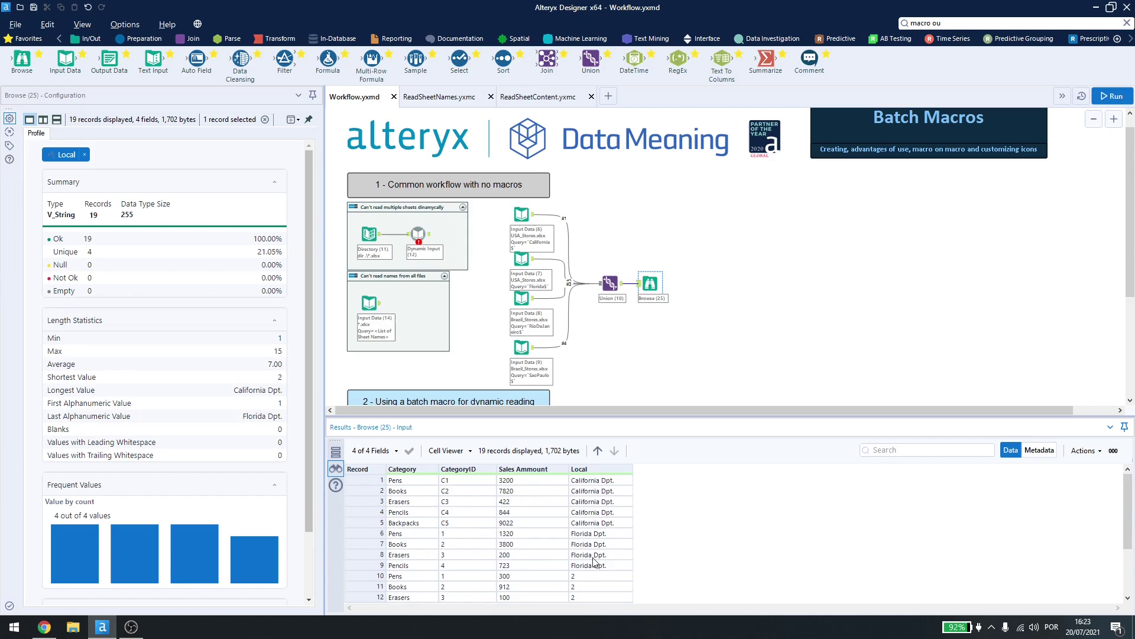
click(367, 230)
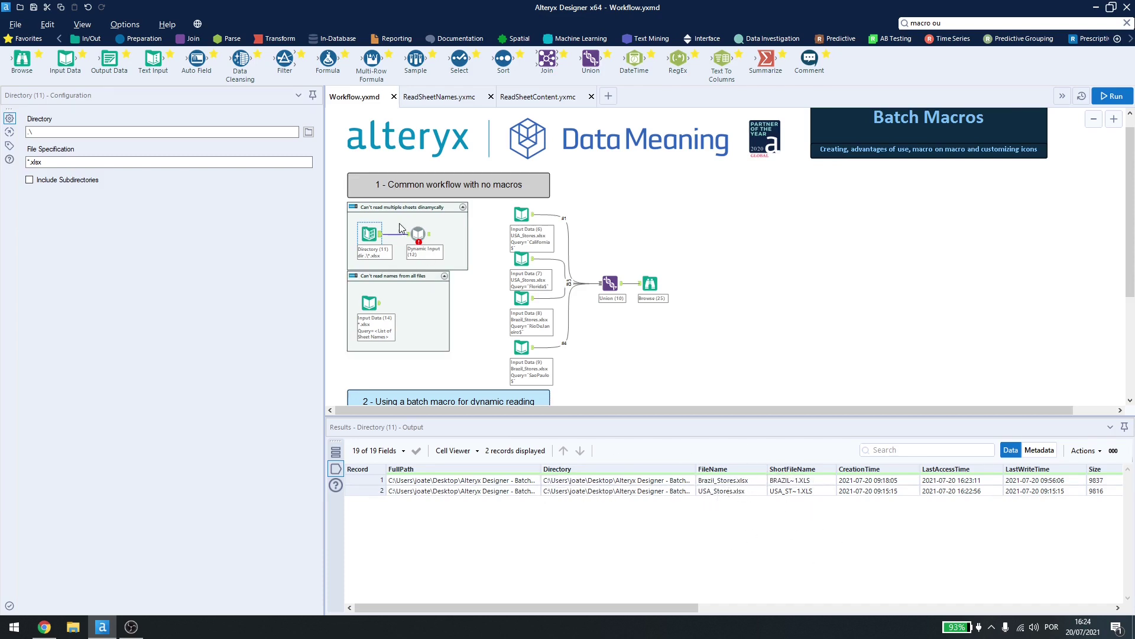
Inspect Dynamic Input (12)'s template data source and close it unchanged.
click(419, 236)
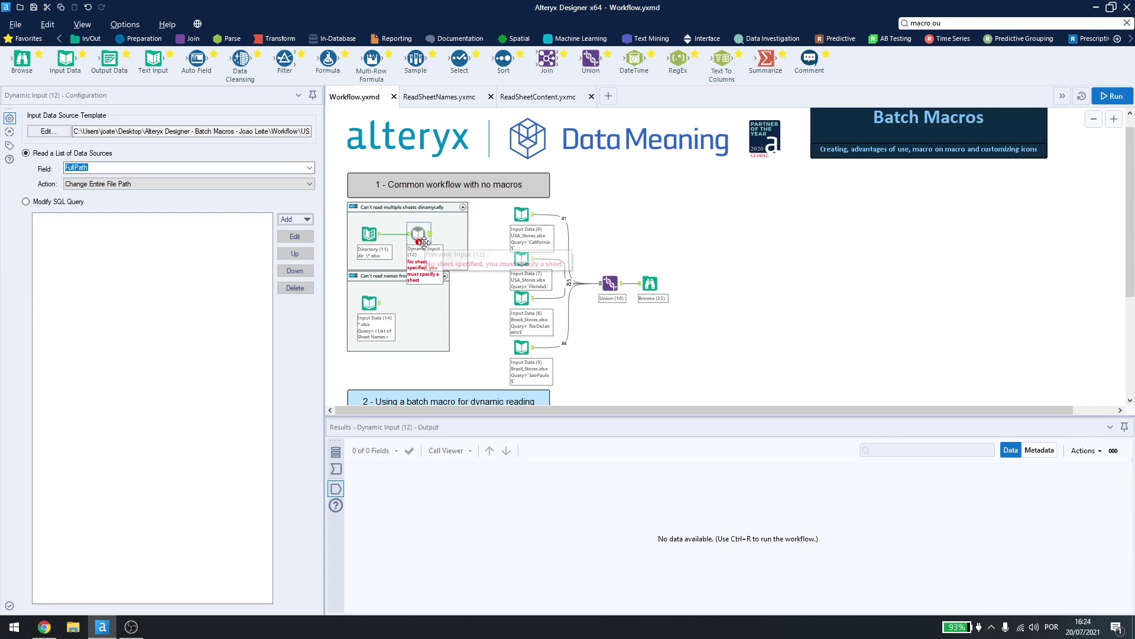
click(51, 133)
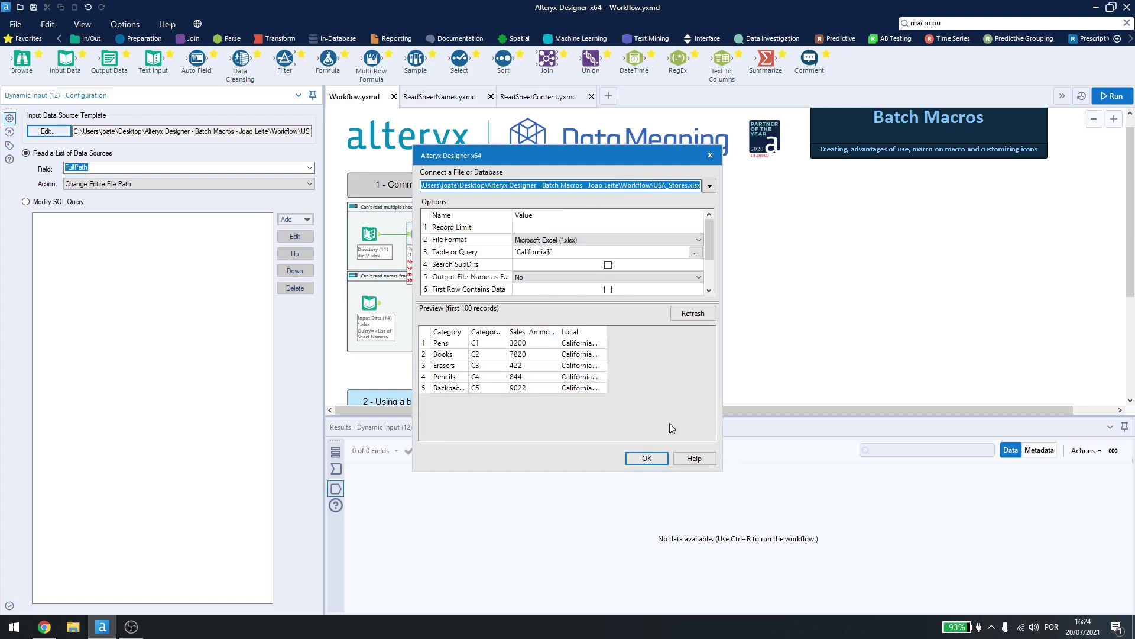
click(646, 458)
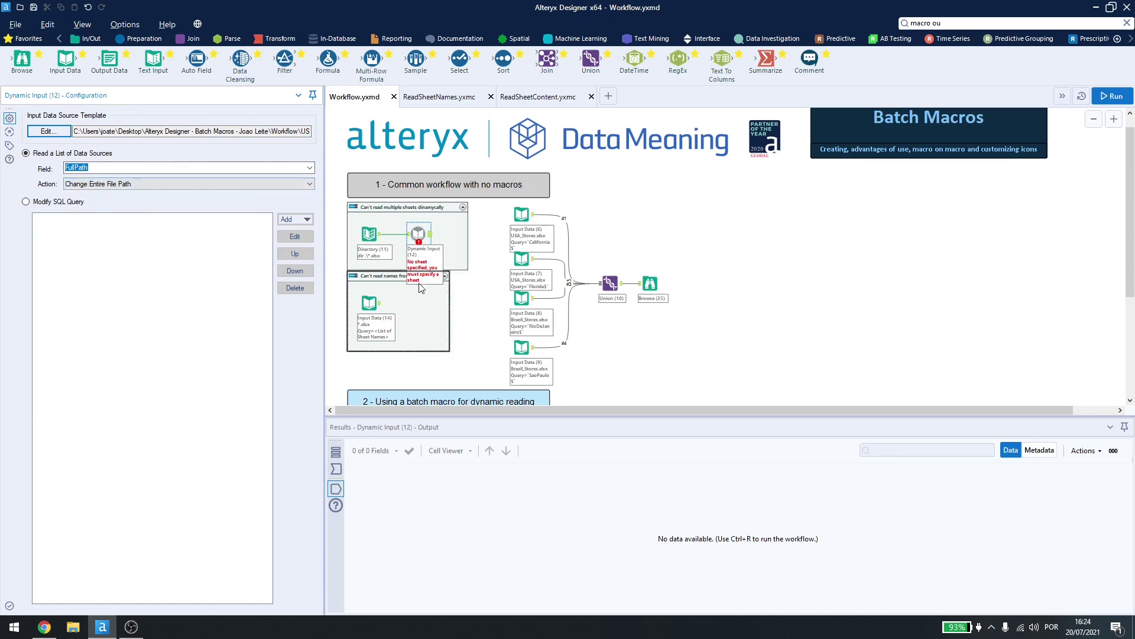
Show the Directory's full FullPath values, then return to Dynamic Input and the California input.
click(369, 234)
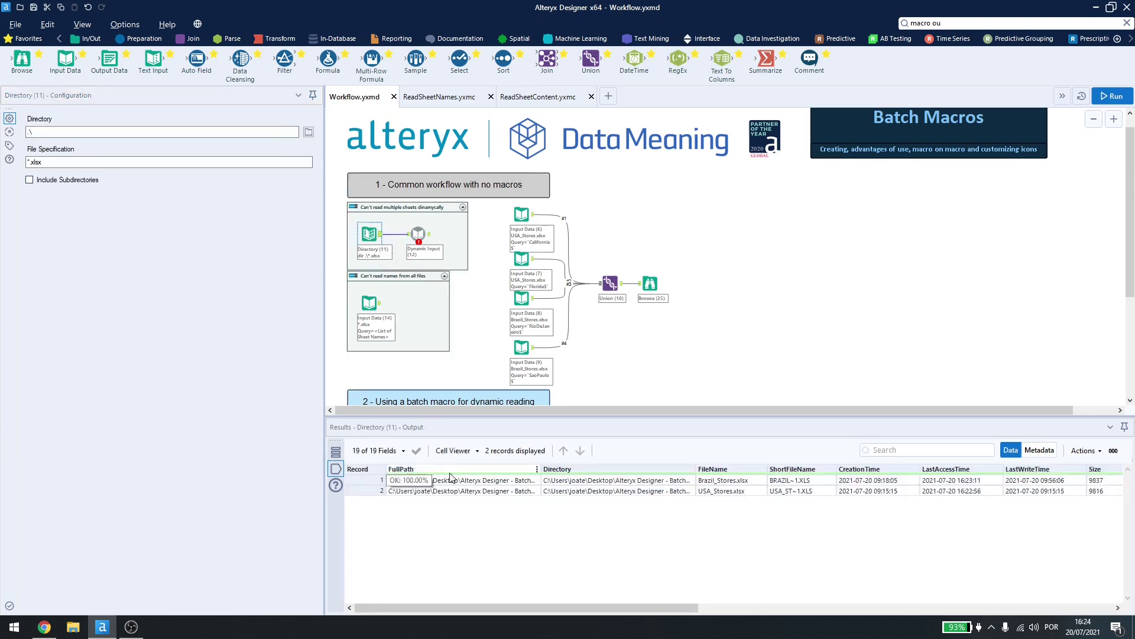
drag(541, 468, 788, 468)
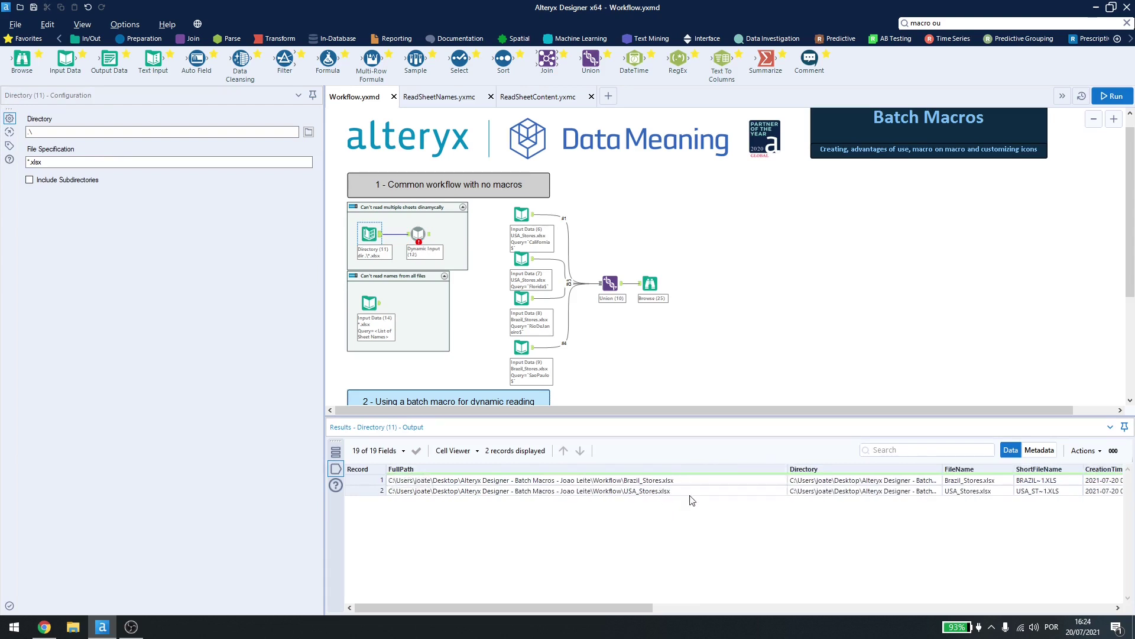
click(417, 235)
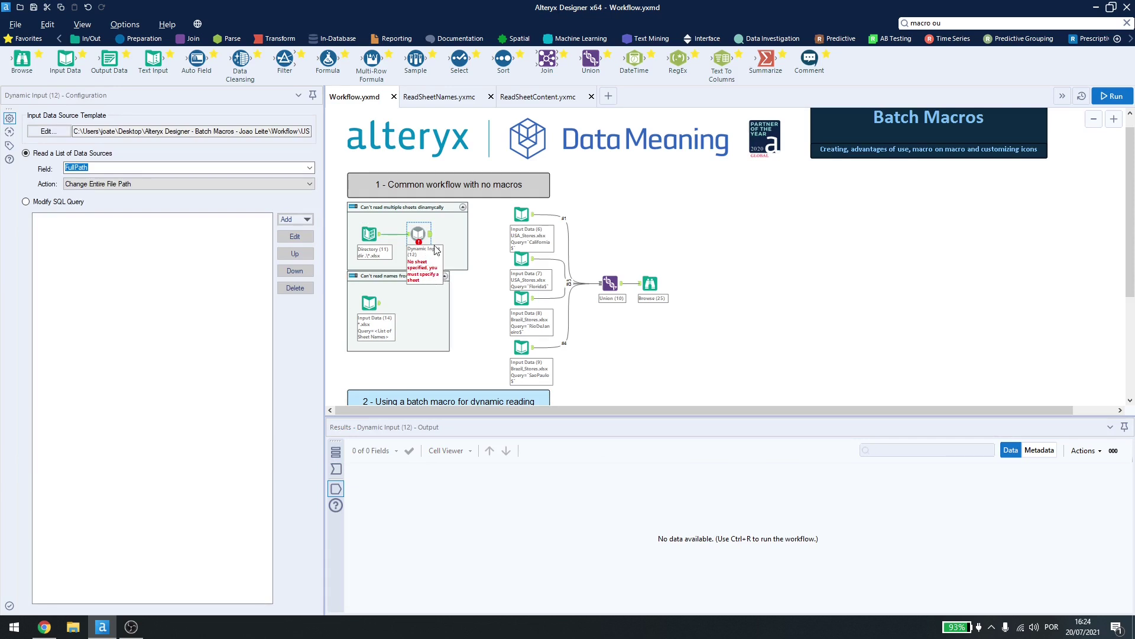
click(521, 214)
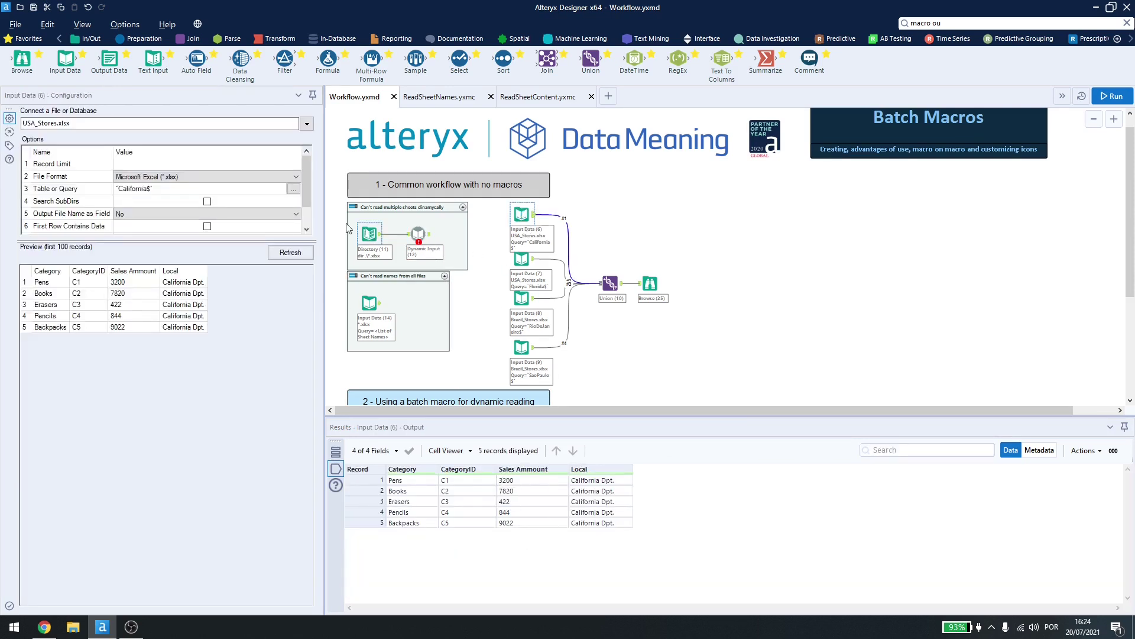
Review the file list and sheet names, then preview the Florida and SaoPaulo$ inputs' records.
click(369, 234)
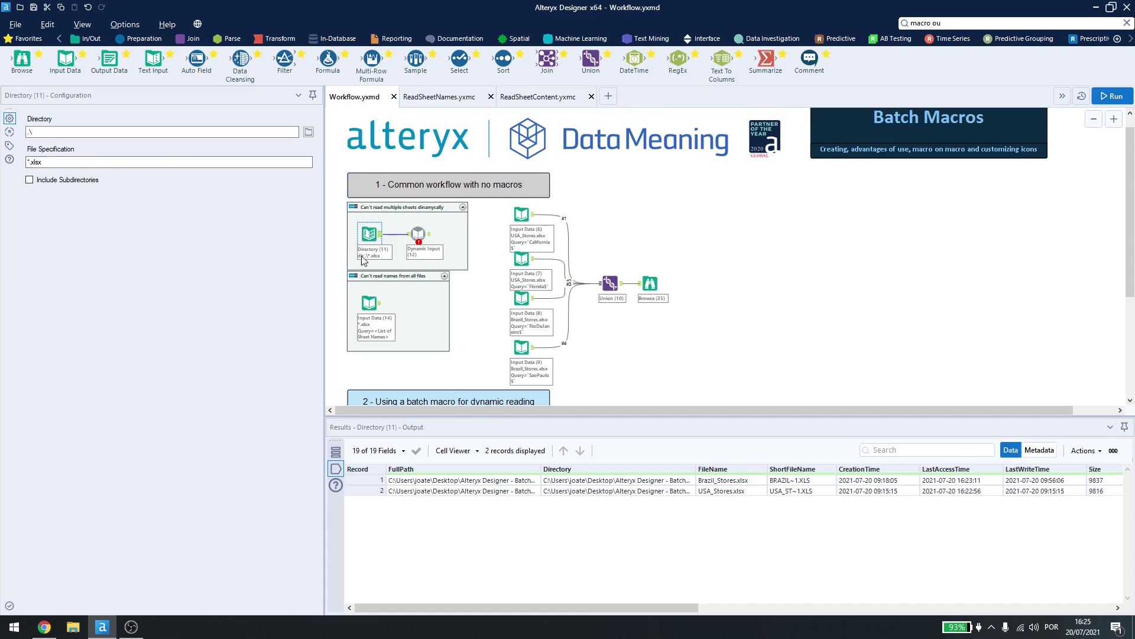
click(380, 303)
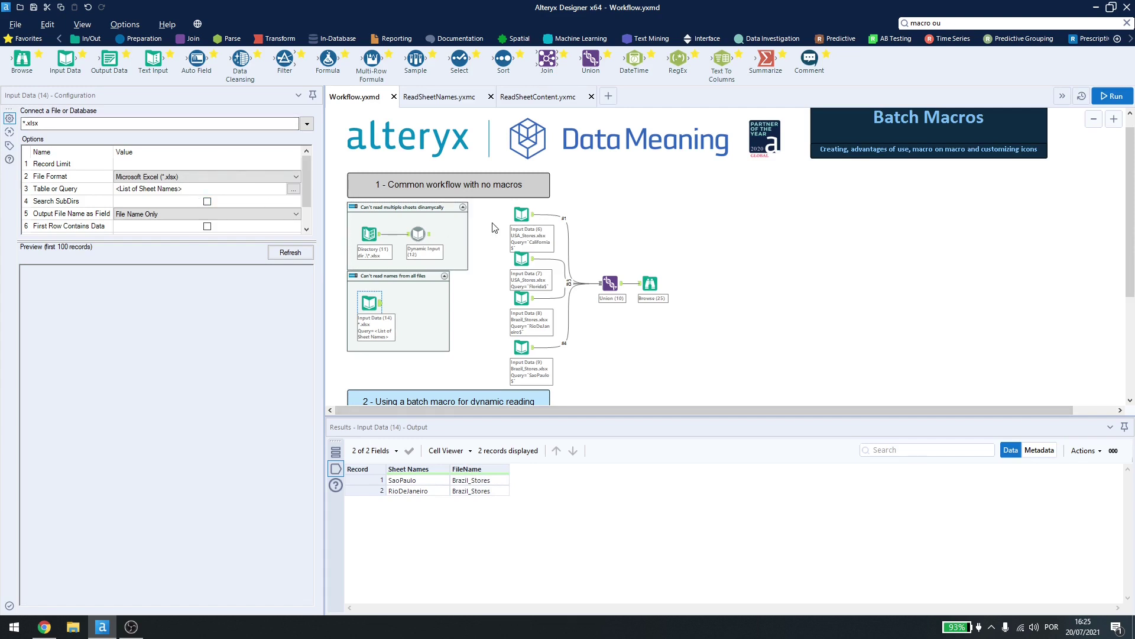
click(521, 214)
click(522, 259)
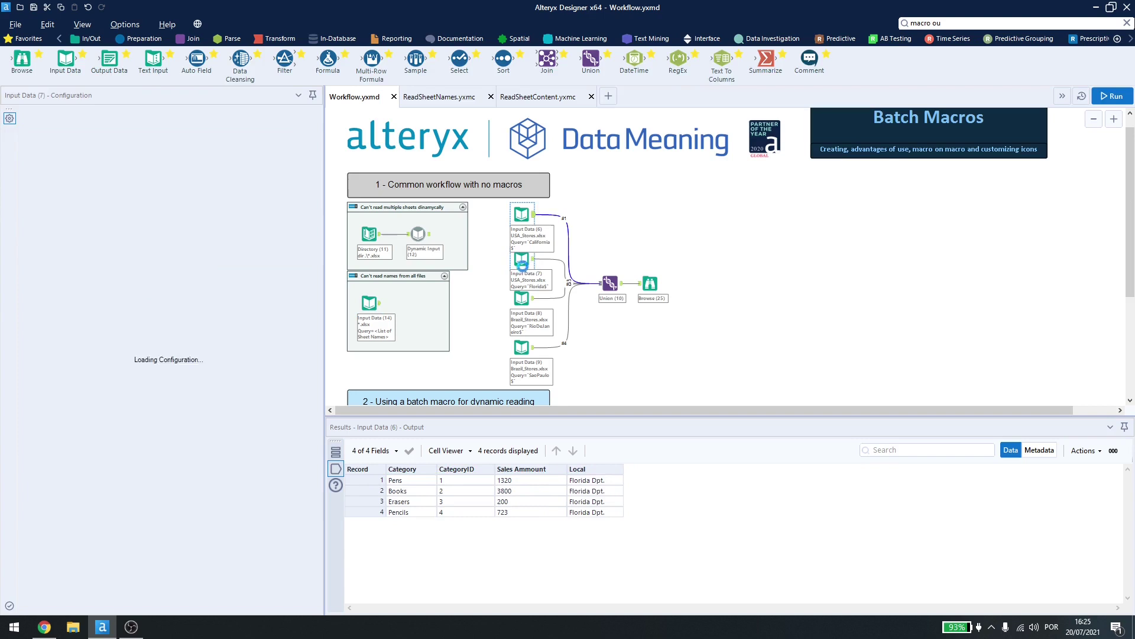
click(521, 347)
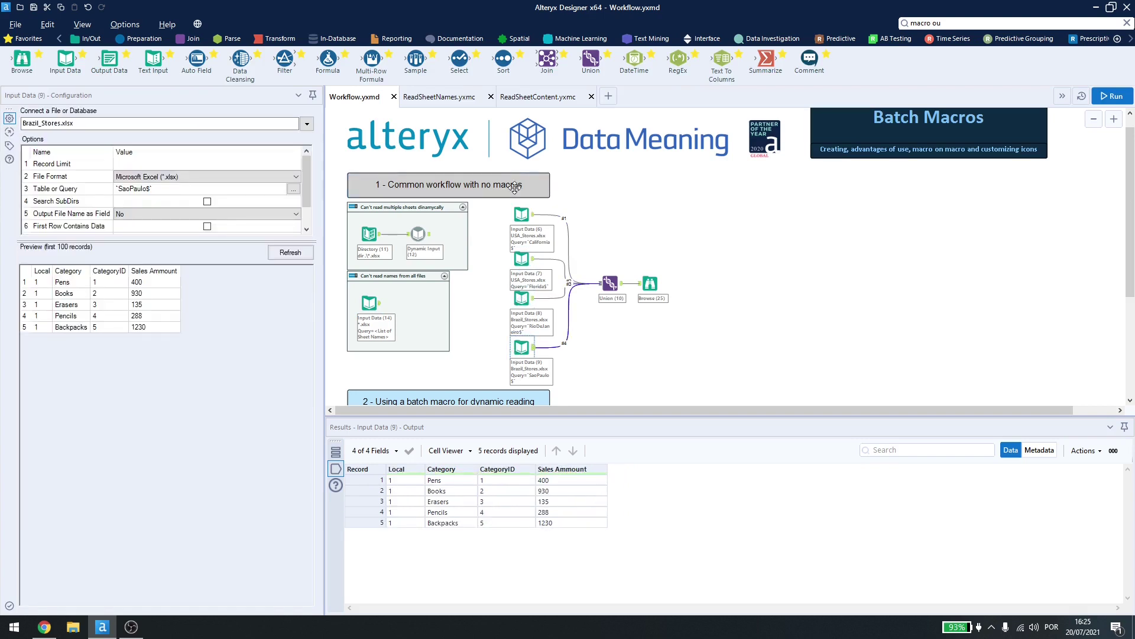
scroll(550, 228, down, 5)
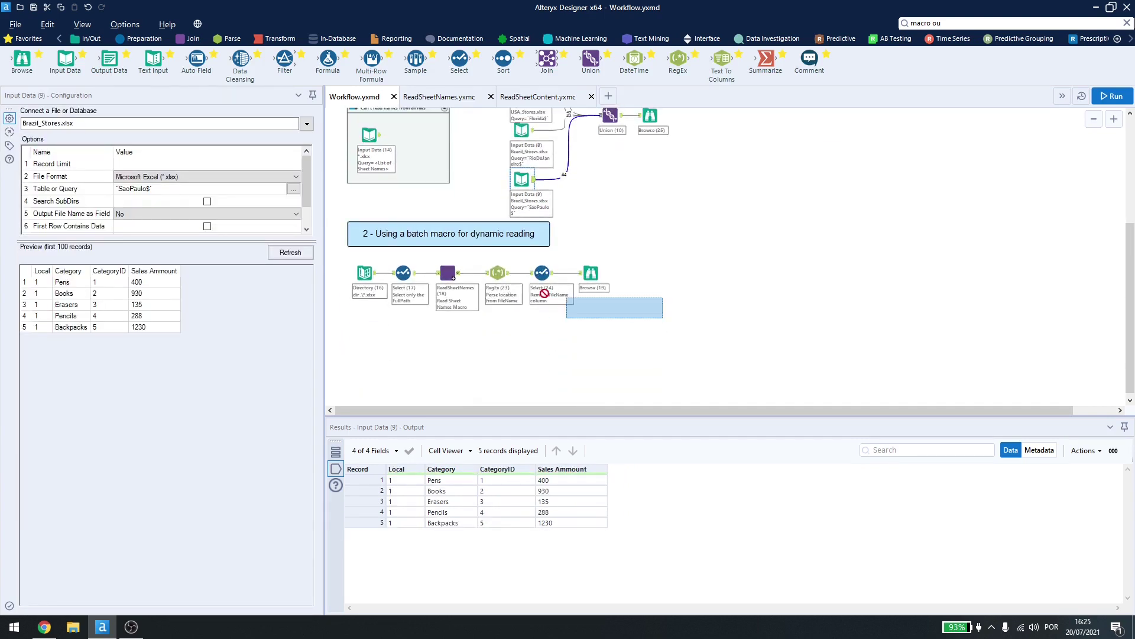
Show Directory (16)'s output with the FullPath column widened to full file paths.
drag(365, 262, 362, 260)
click(361, 312)
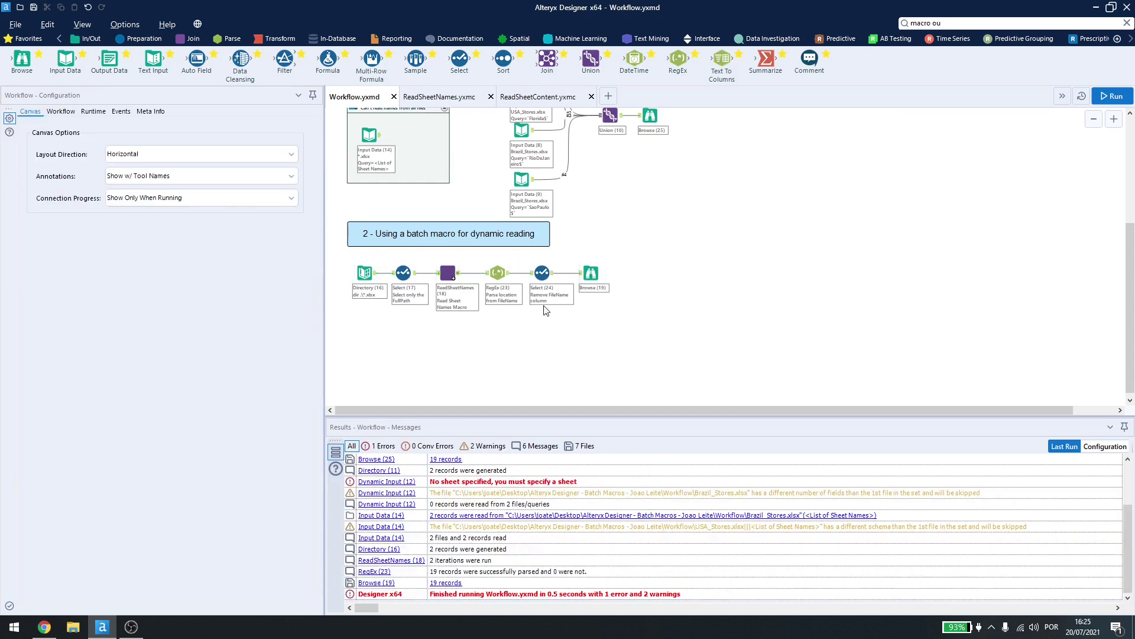
click(368, 282)
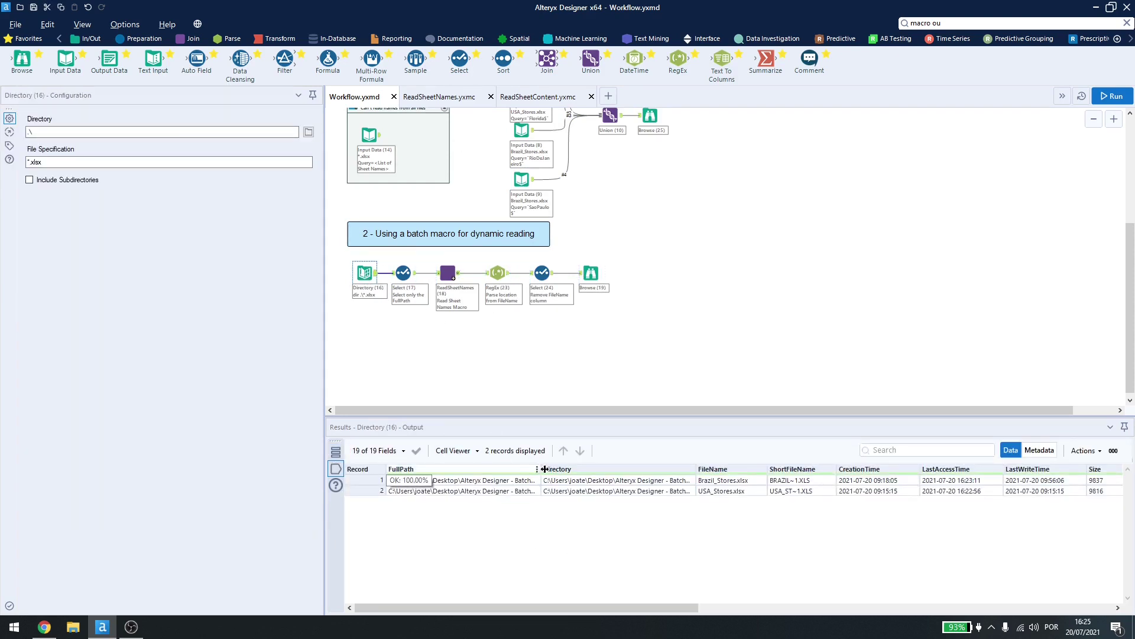
drag(540, 469, 697, 469)
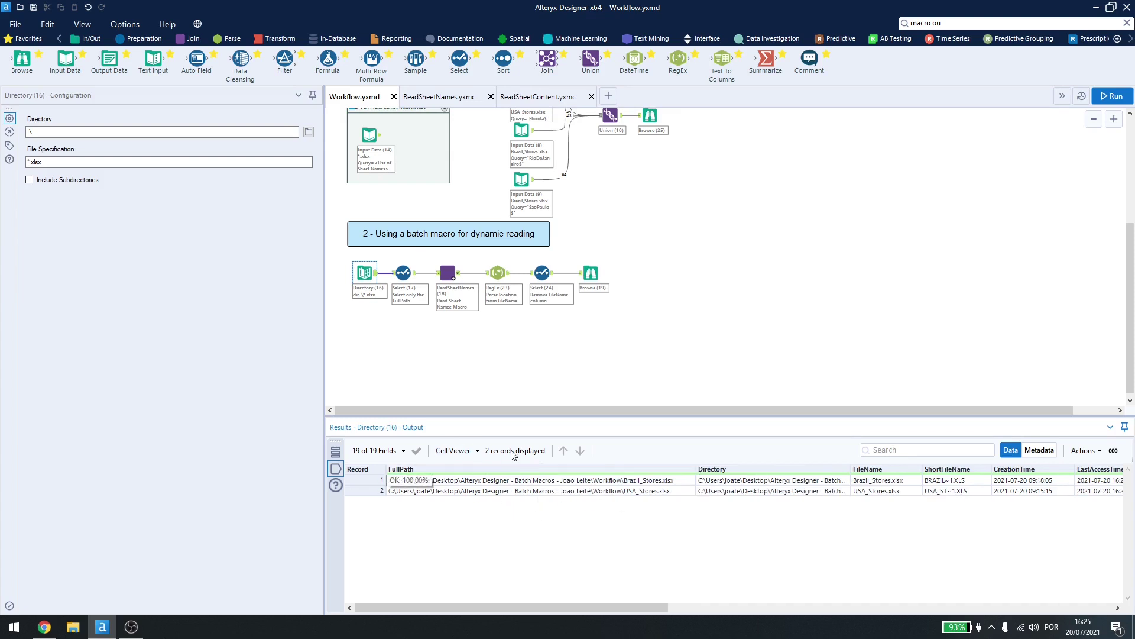
Review Select (17)'s FullPath-only output and ReadSheetNames (18)'s 19 combined records.
click(404, 272)
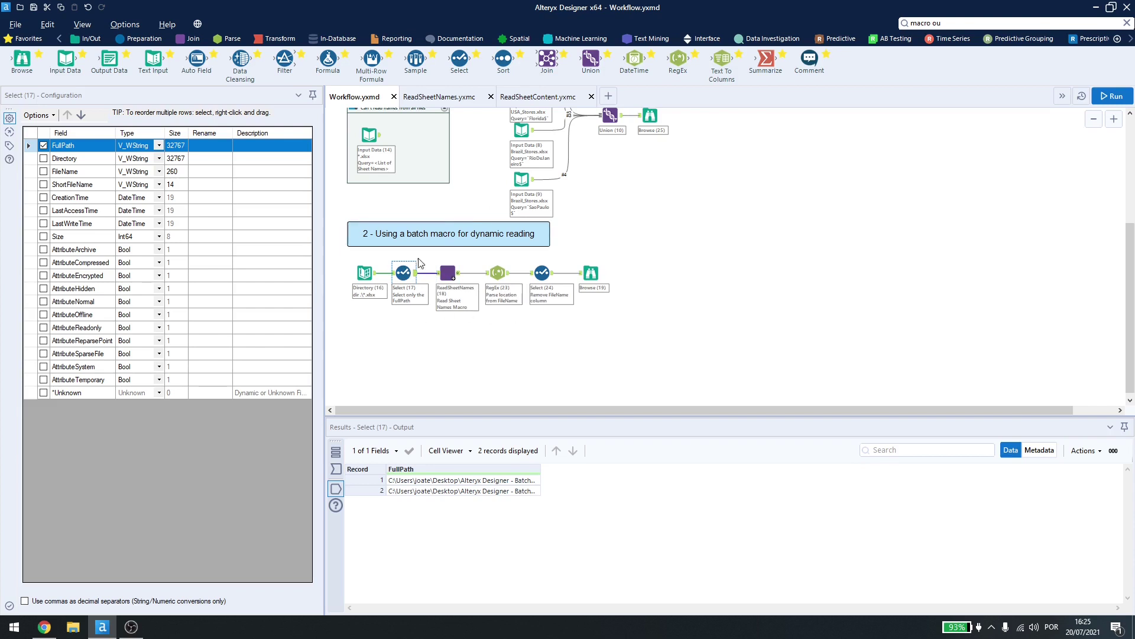
click(447, 277)
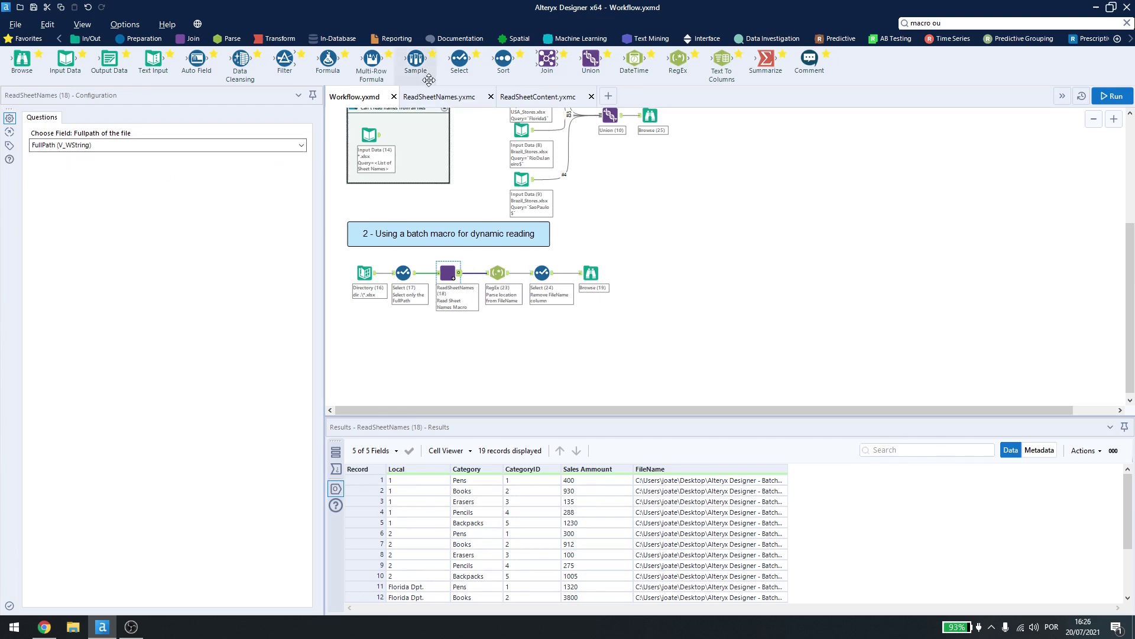
click(438, 96)
Select the macro's Control Parameter (4) and display the Interface tool palette.
scroll(464, 232, up, 1)
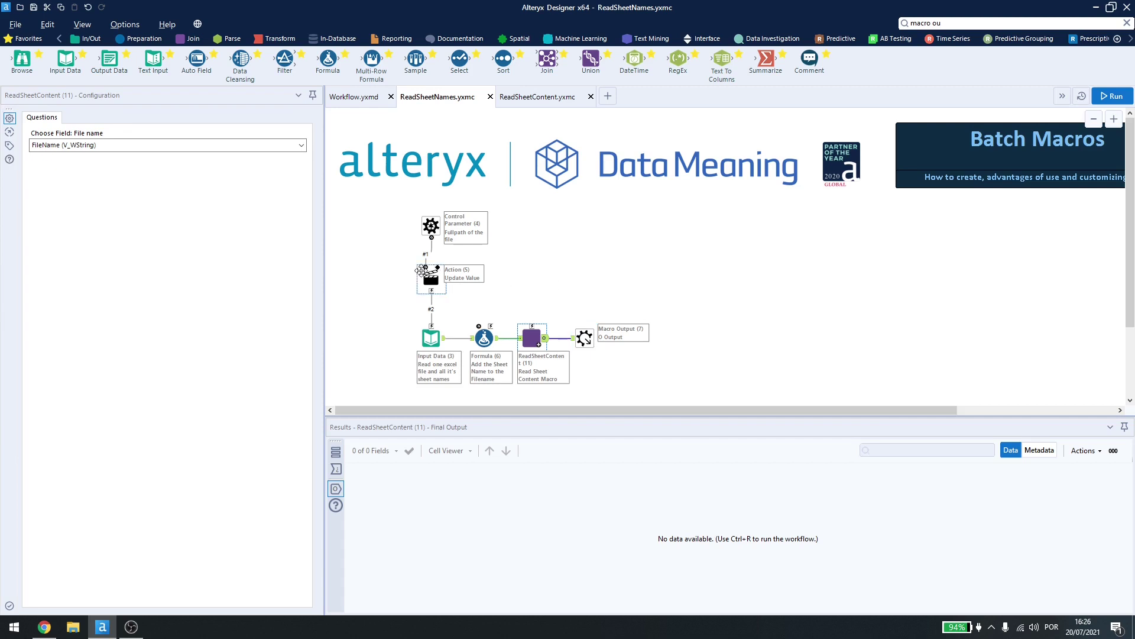
scroll(589, 281, down, 1)
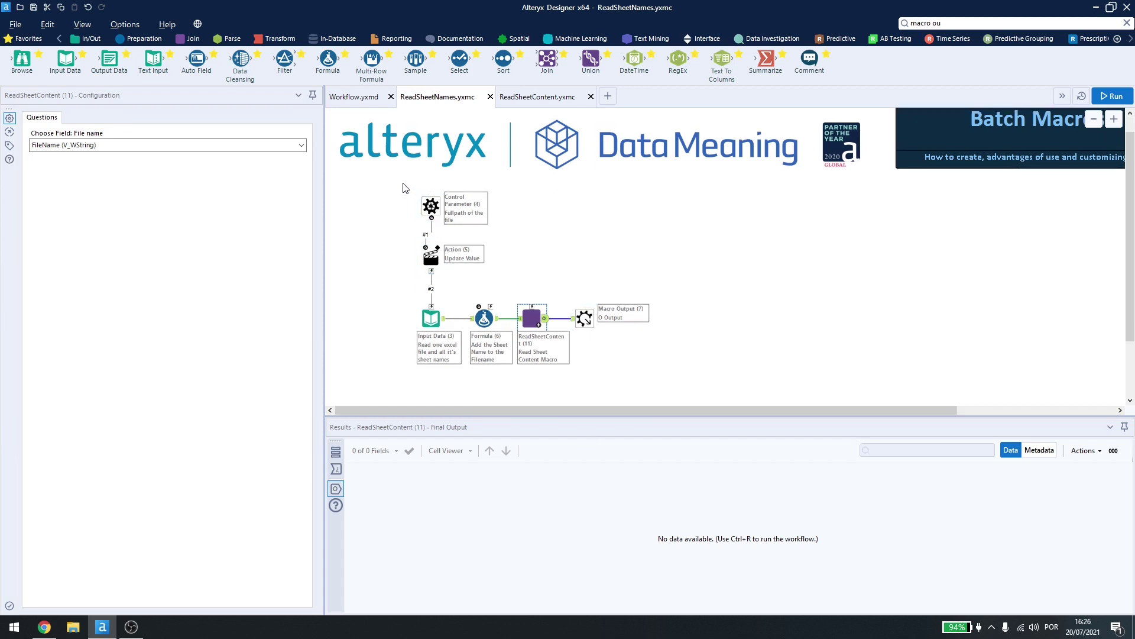
drag(391, 176, 509, 237)
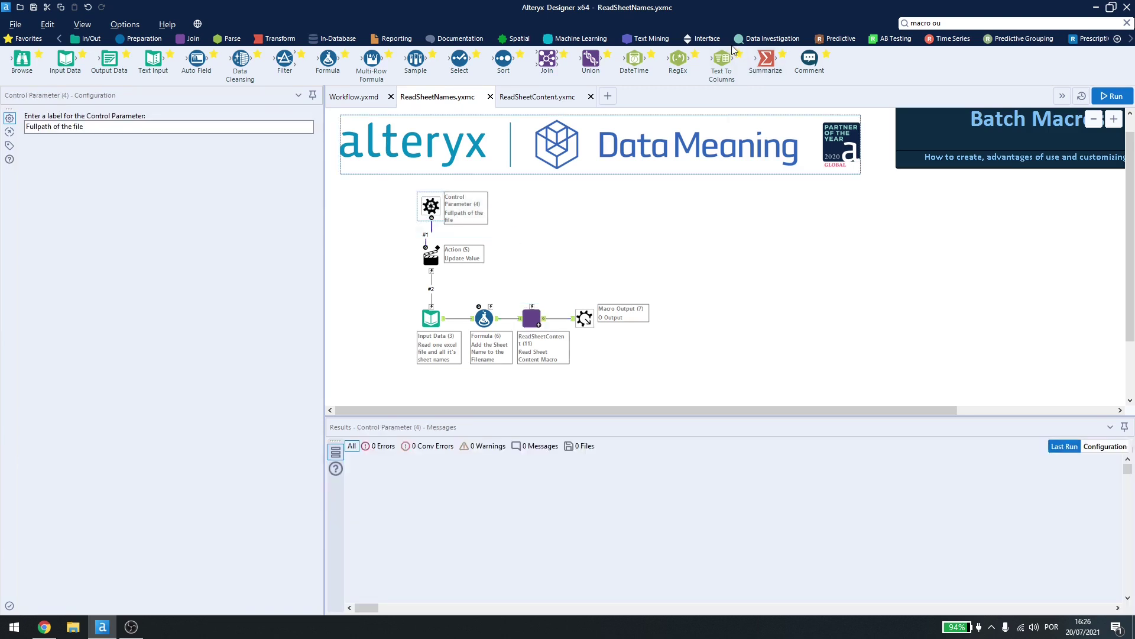
click(705, 39)
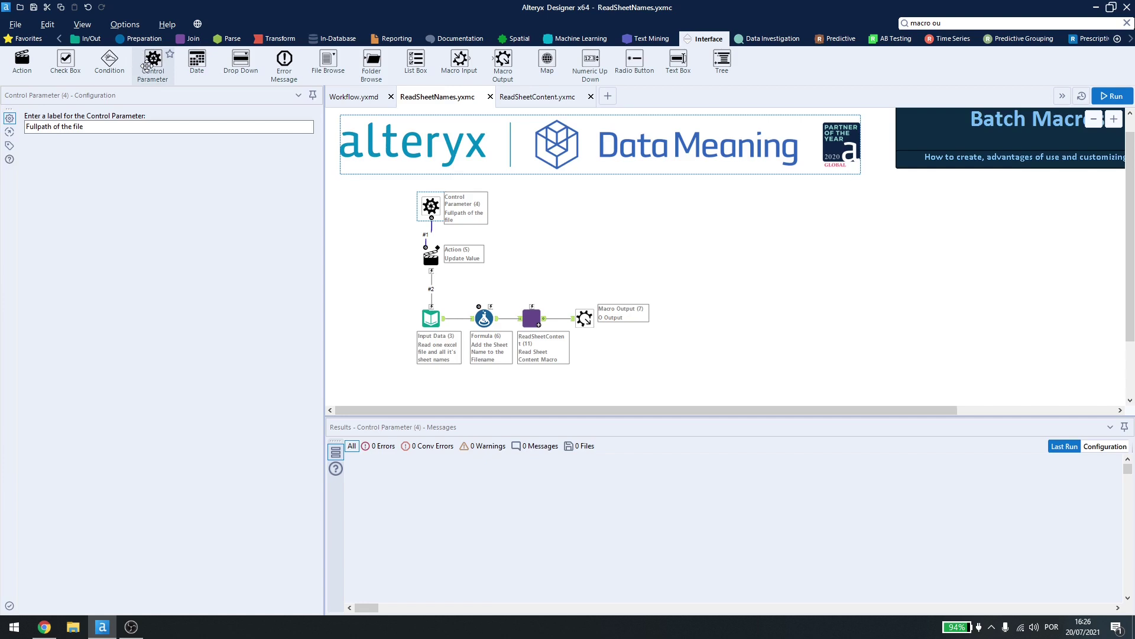
click(605, 101)
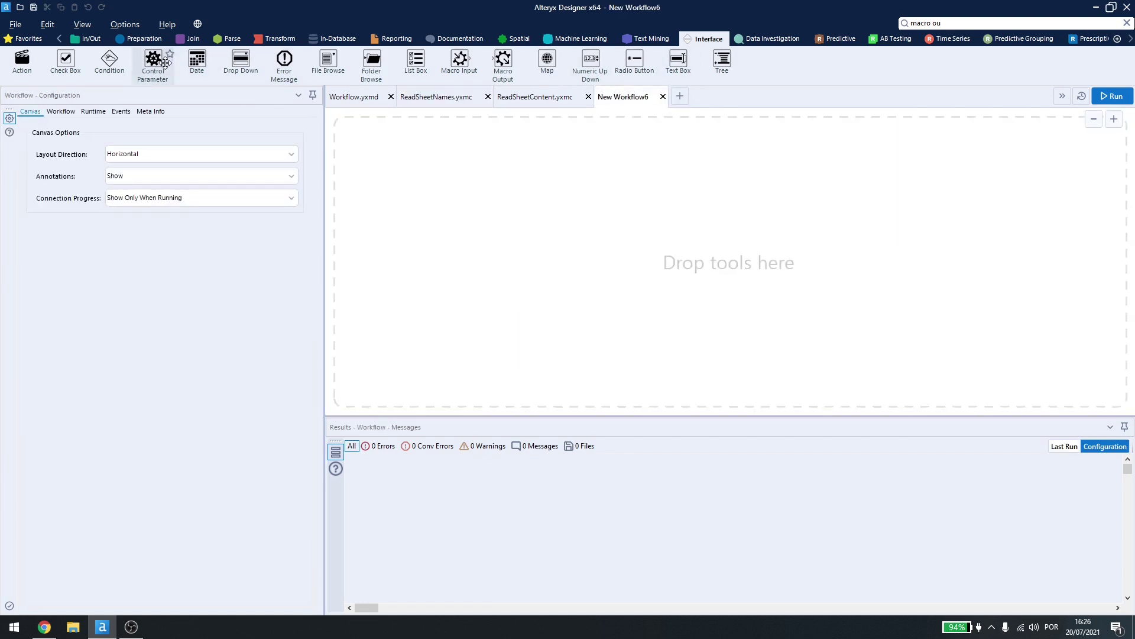
drag(154, 59, 544, 195)
click(494, 186)
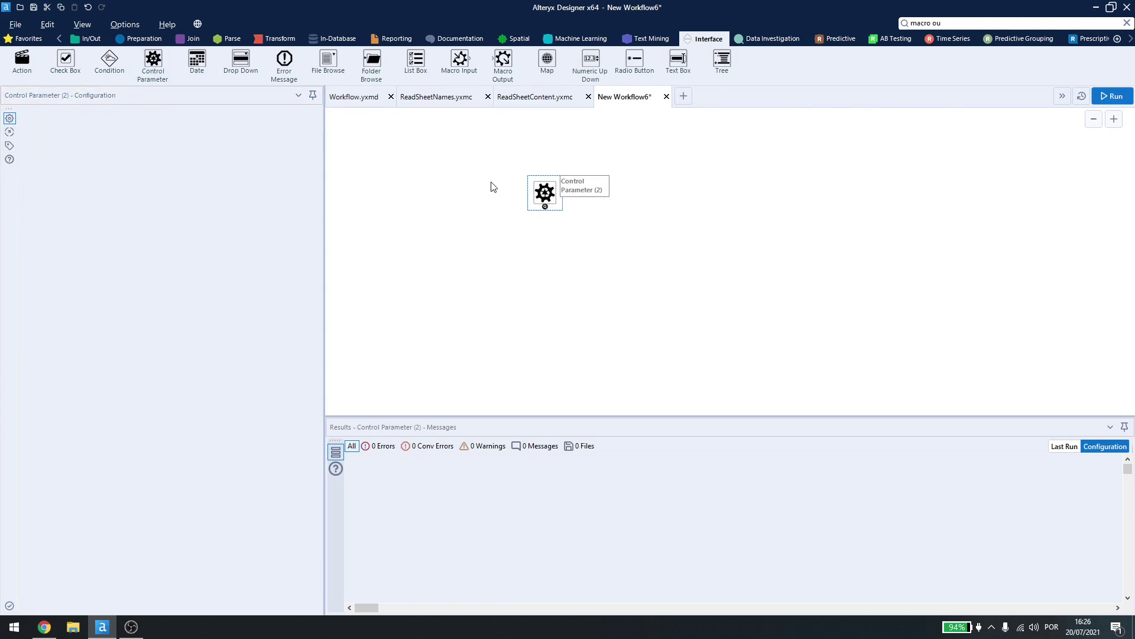
click(61, 112)
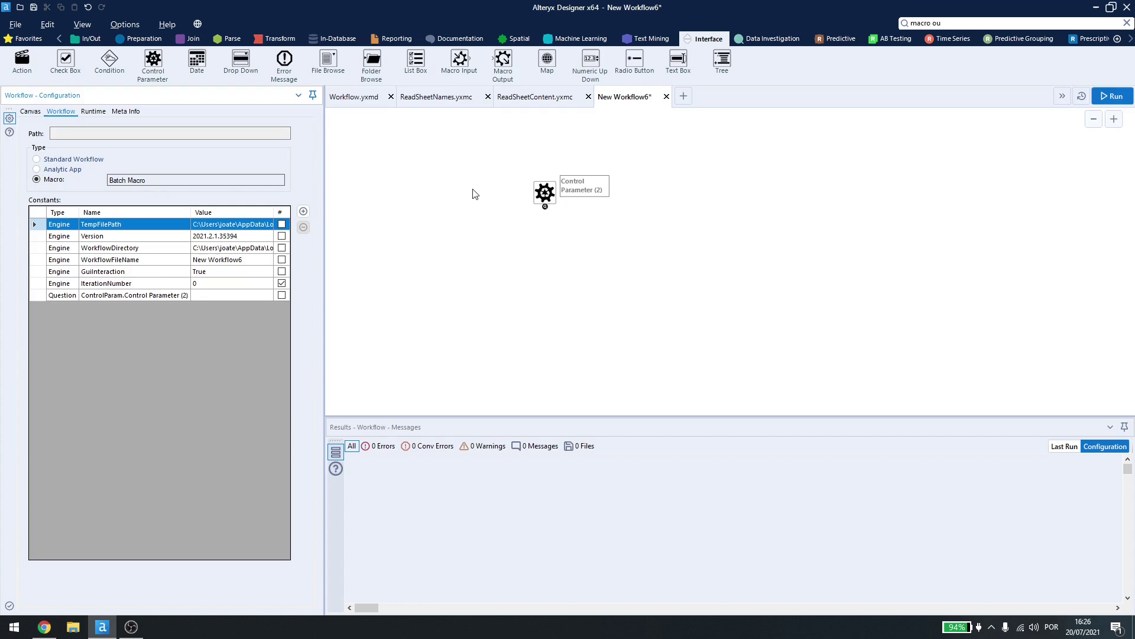
drag(492, 149, 631, 229)
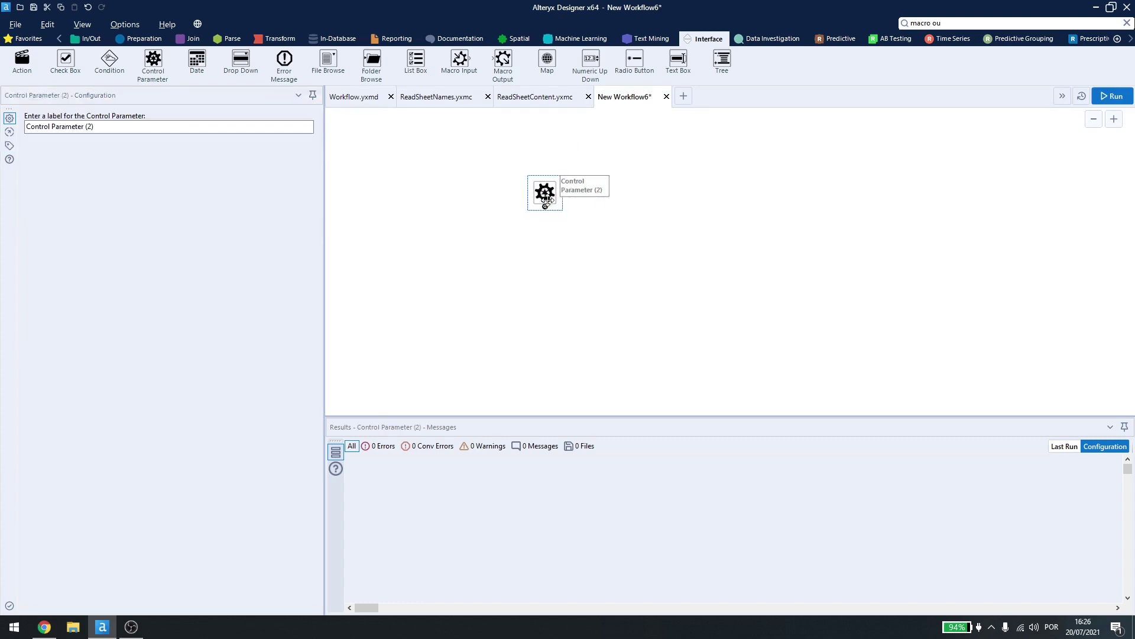
key(Delete)
click(667, 96)
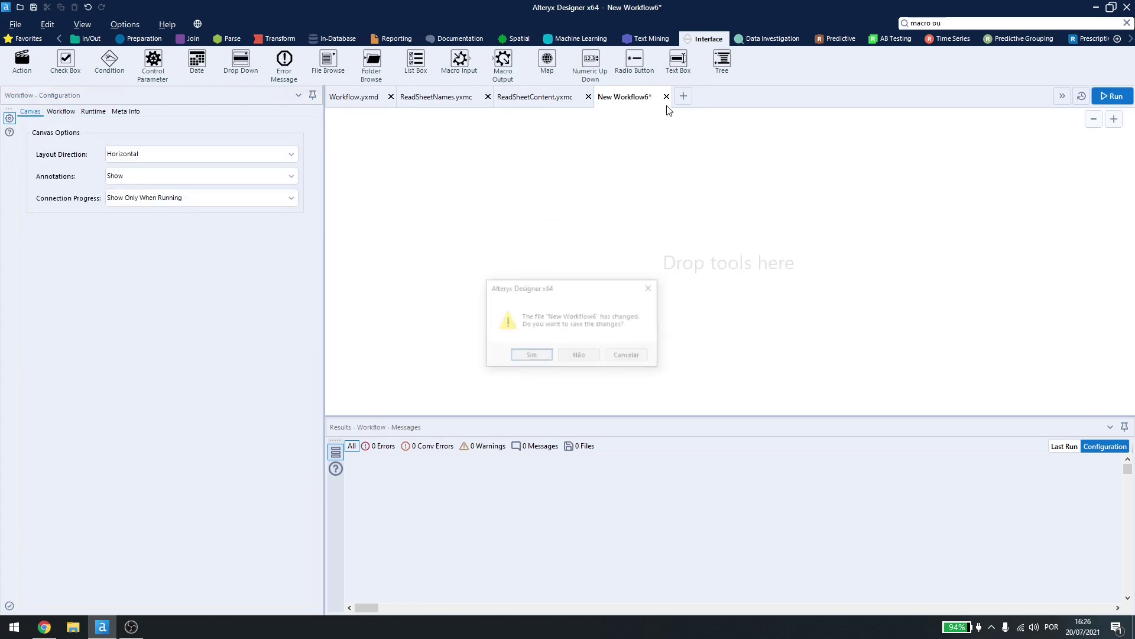
click(562, 359)
click(444, 96)
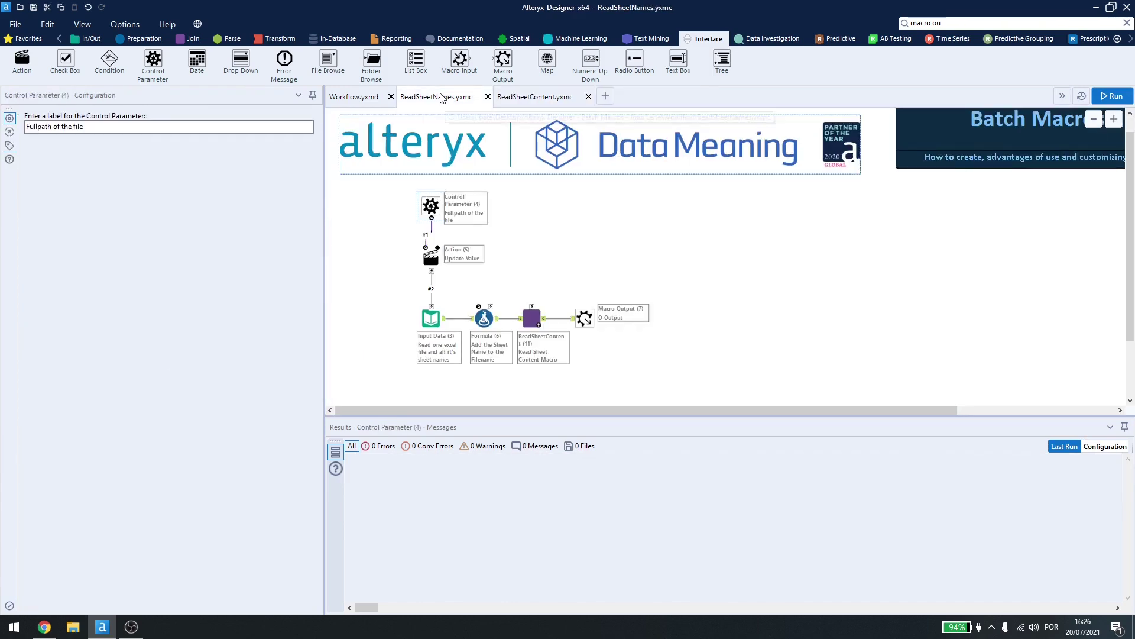
Check Control Parameter (4)'s label 'Fullpath of the file' and inspect Action (5).
click(389, 271)
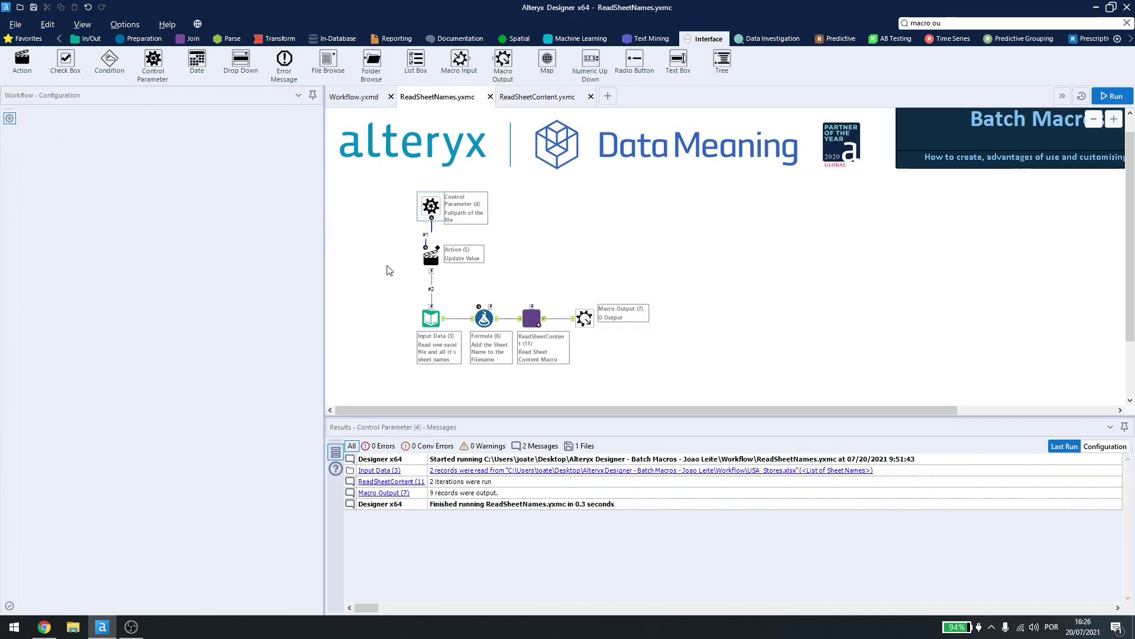
click(429, 205)
drag(83, 126, 14, 125)
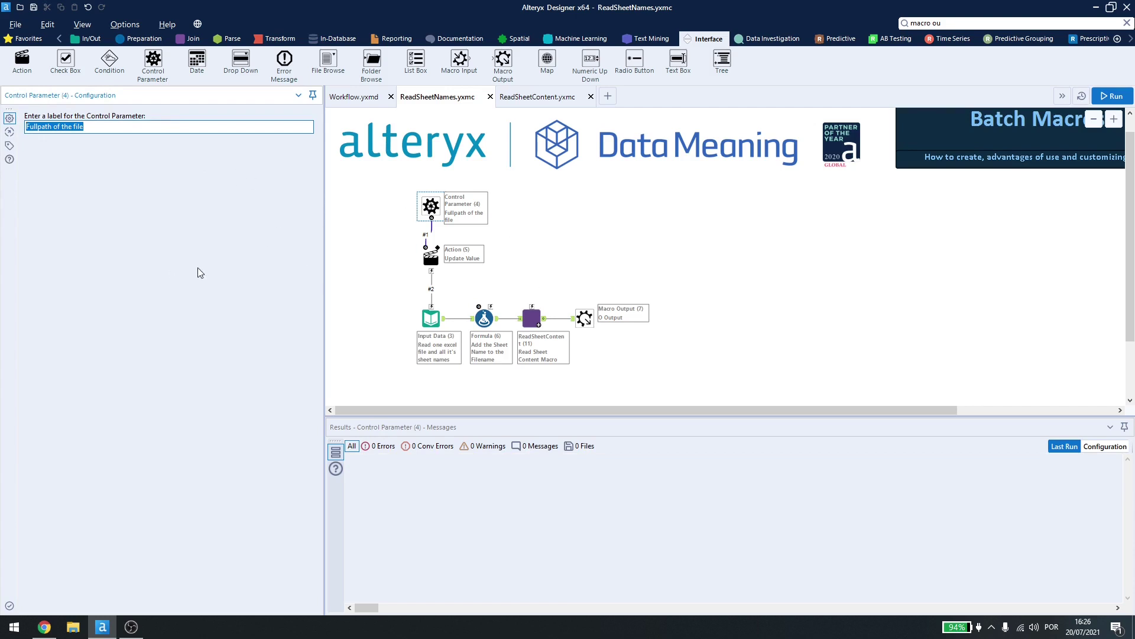
click(430, 263)
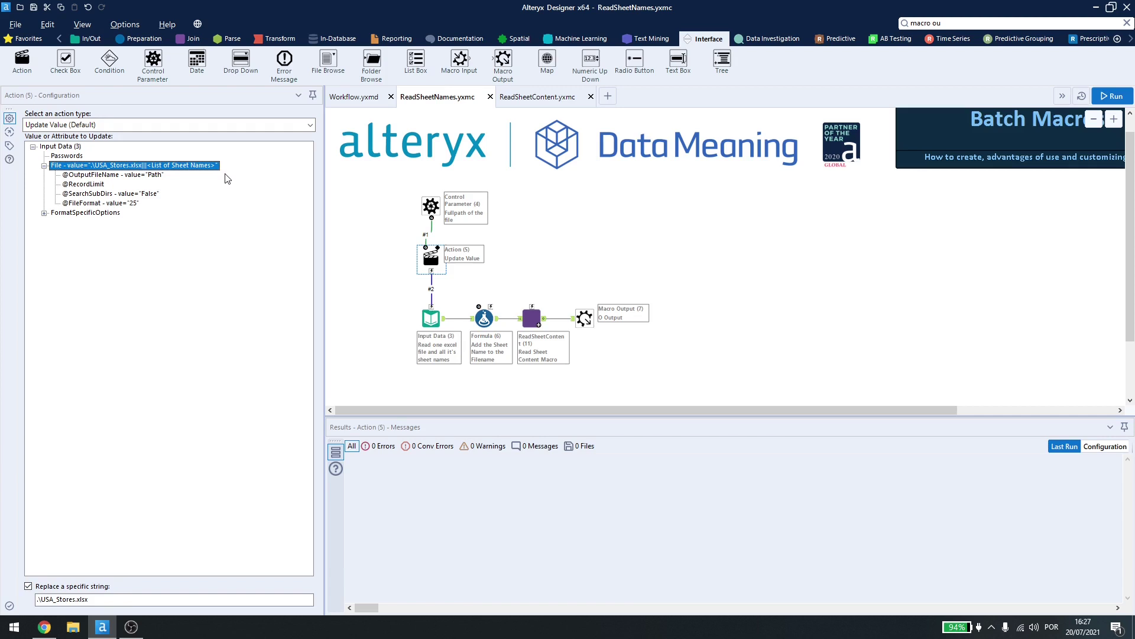
Review Input Data (3)'s .\USA_Stores.xlsx path and sheet names, widening FileName.
click(431, 319)
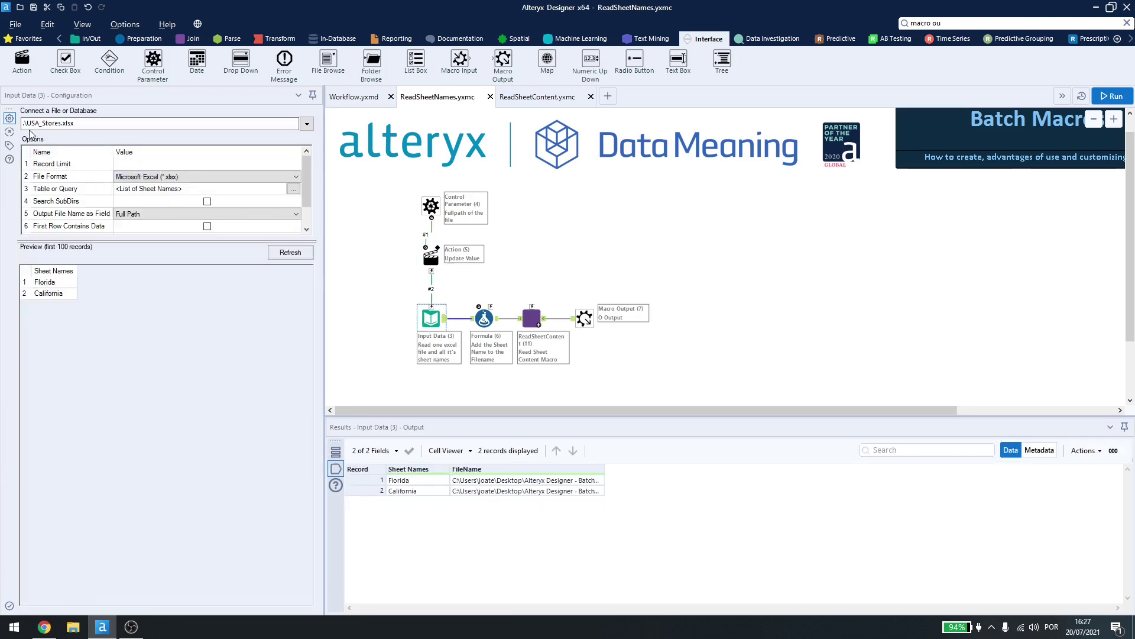
click(100, 124)
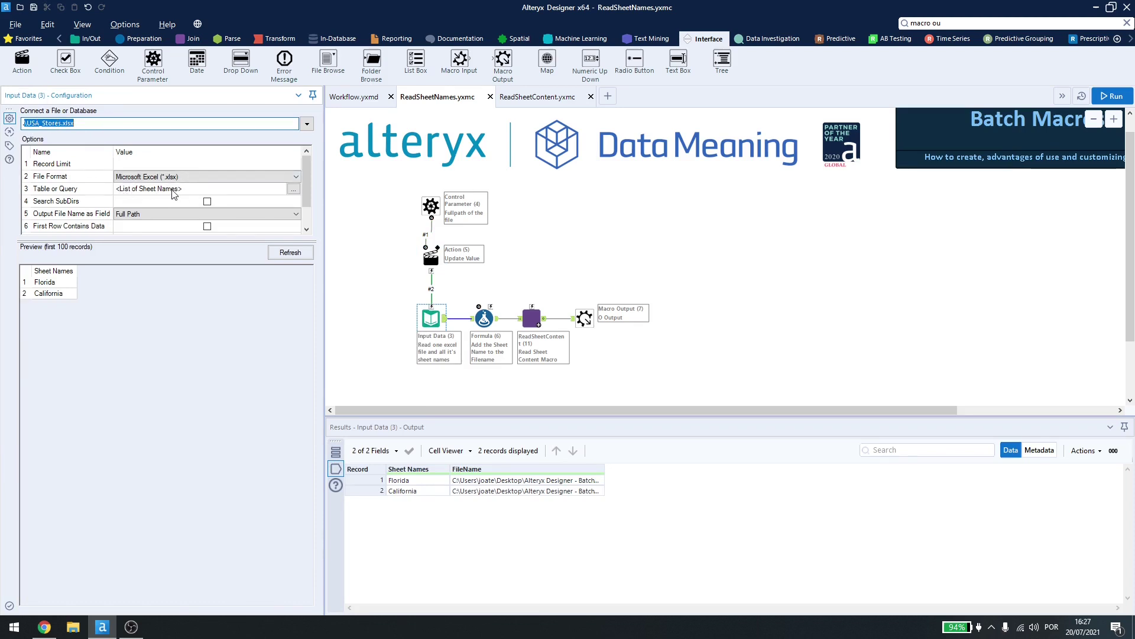
click(54, 294)
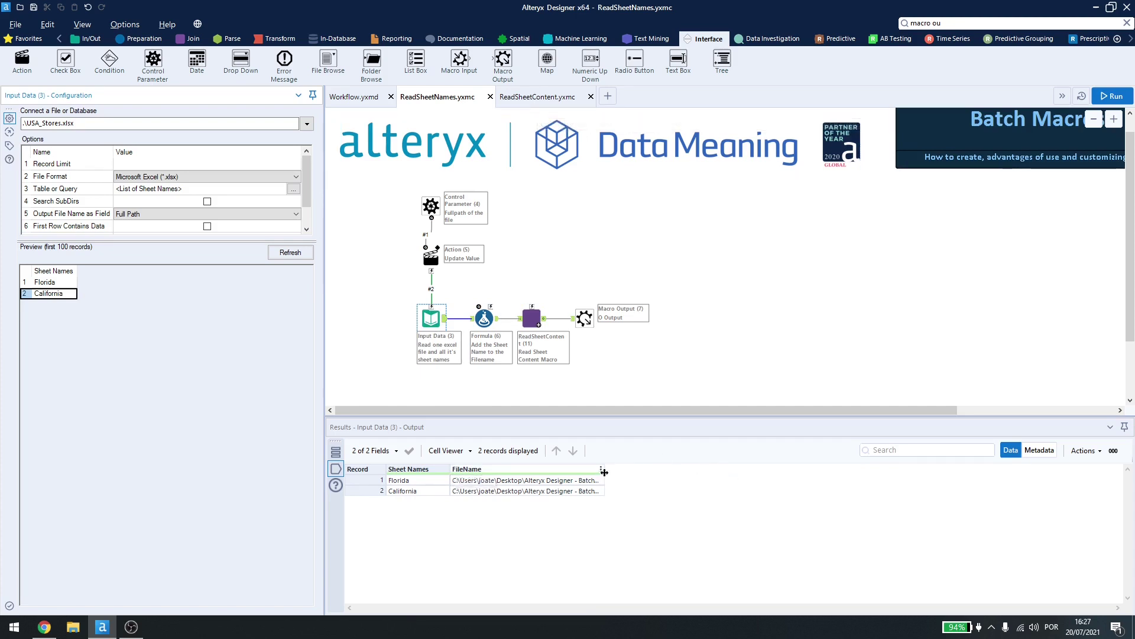
drag(603, 472, 884, 471)
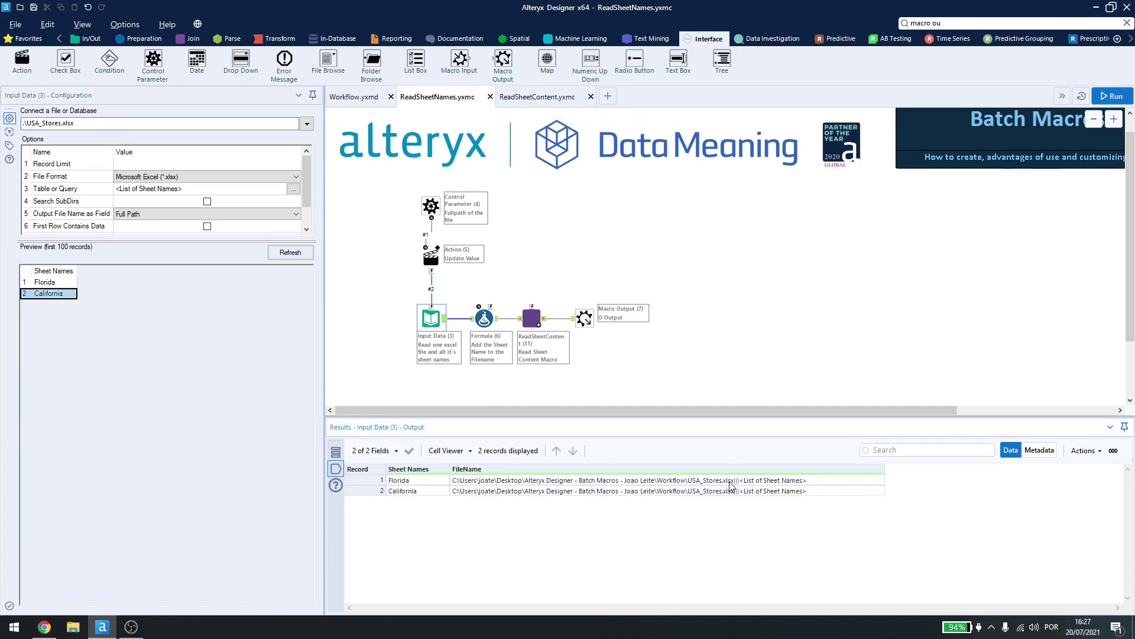
Make Action (5) update Input Data's File value, replacing the string .\USA_Stores.xlsx.
click(431, 256)
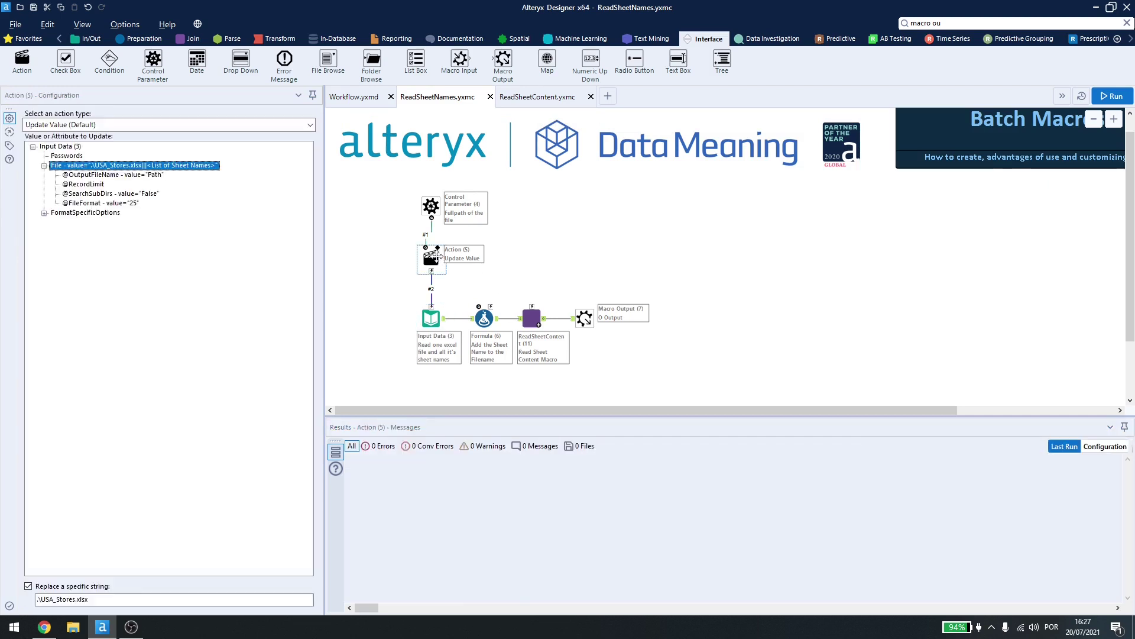
click(68, 125)
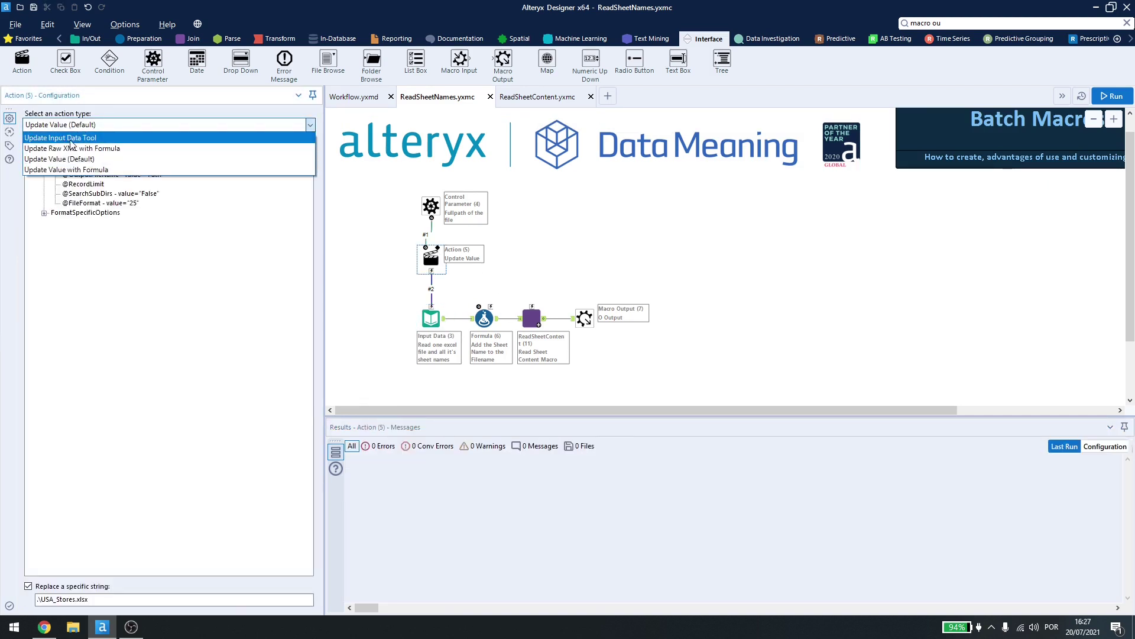
click(181, 353)
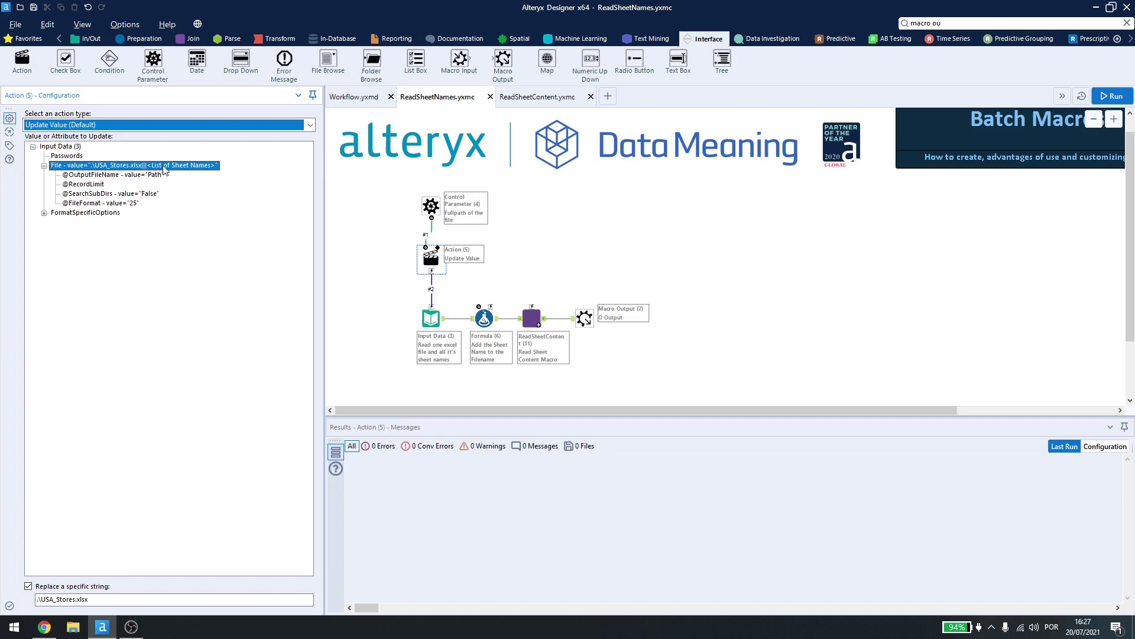
click(80, 168)
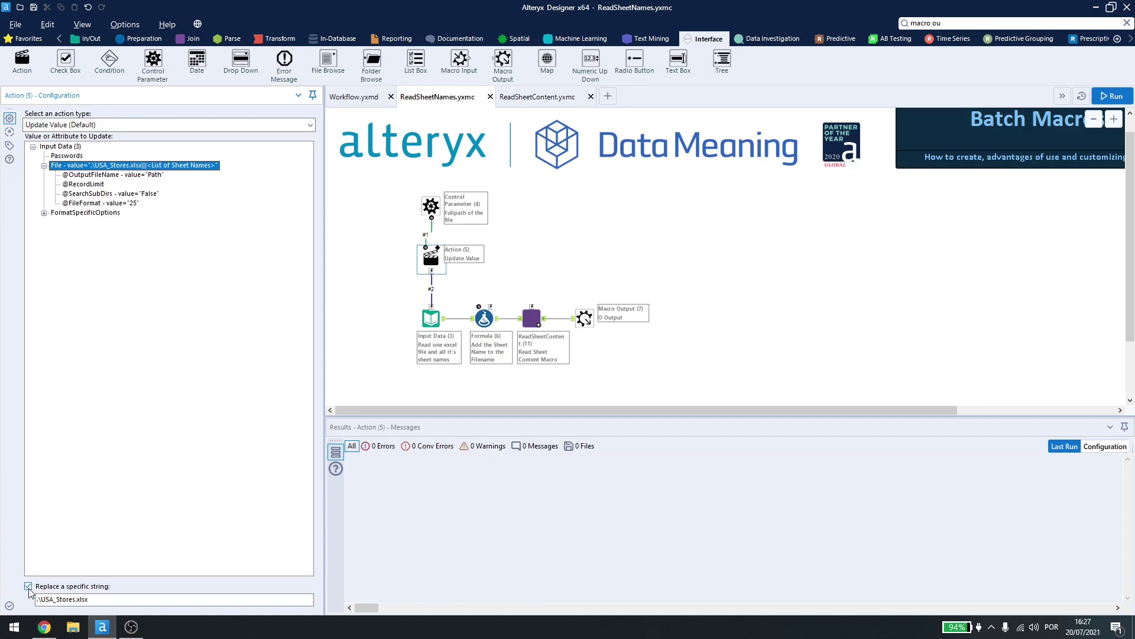
click(91, 600)
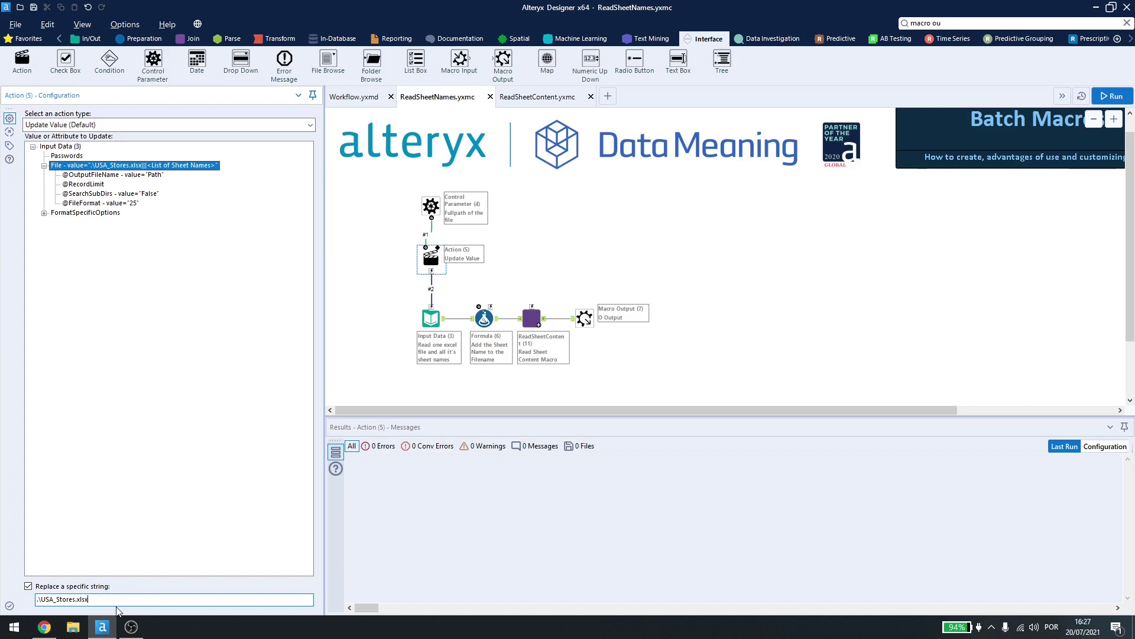
click(431, 318)
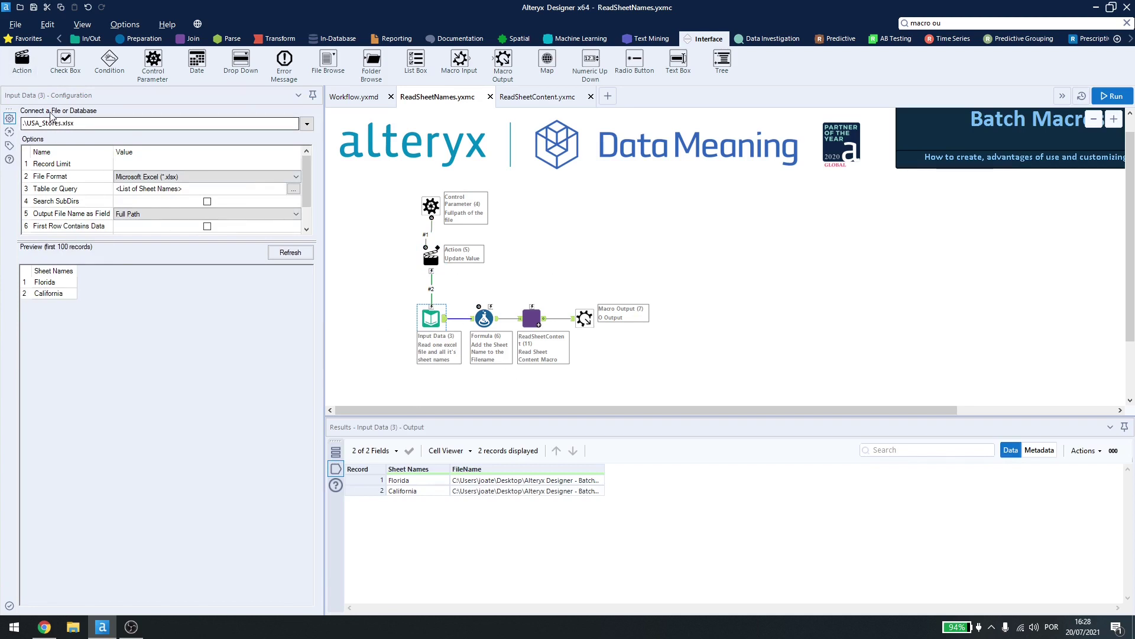
click(488, 362)
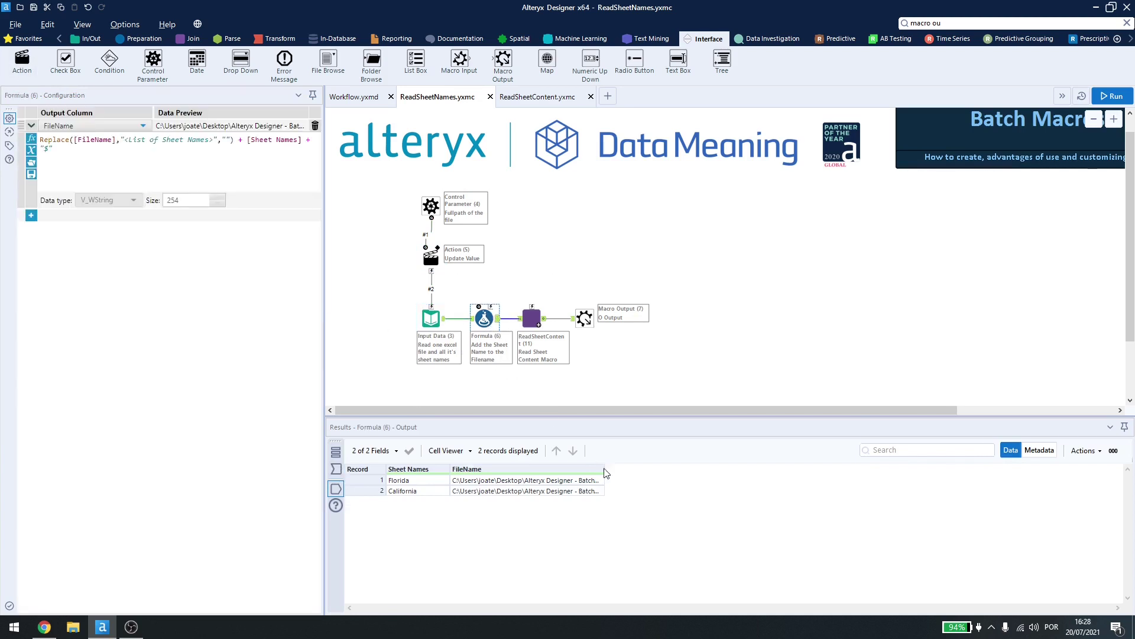
drag(604, 469, 994, 492)
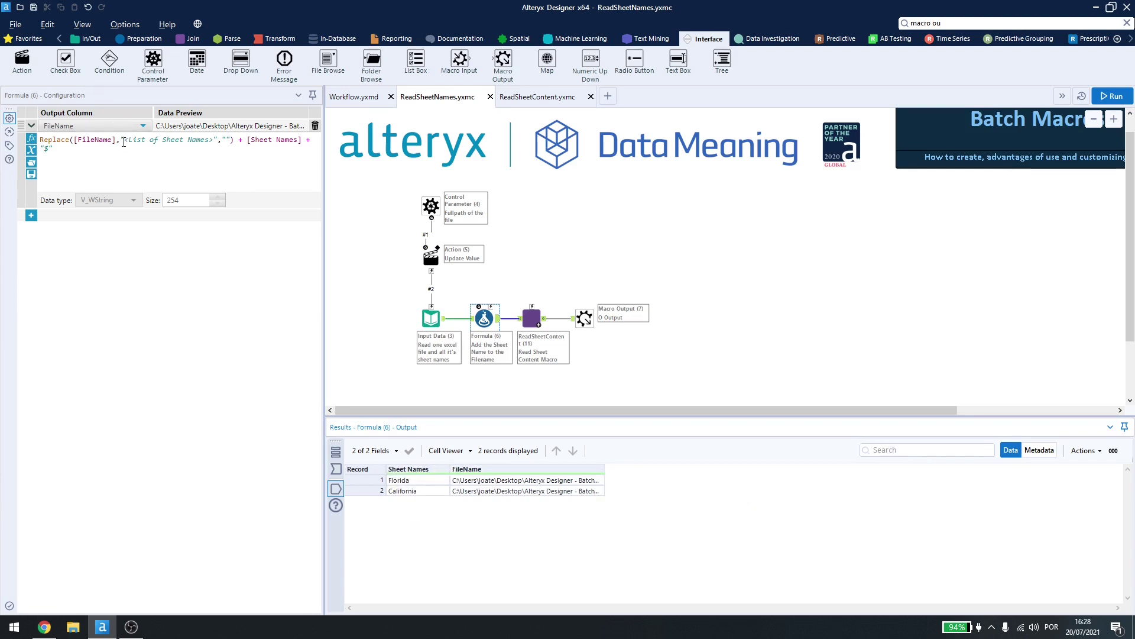
drag(123, 140, 194, 147)
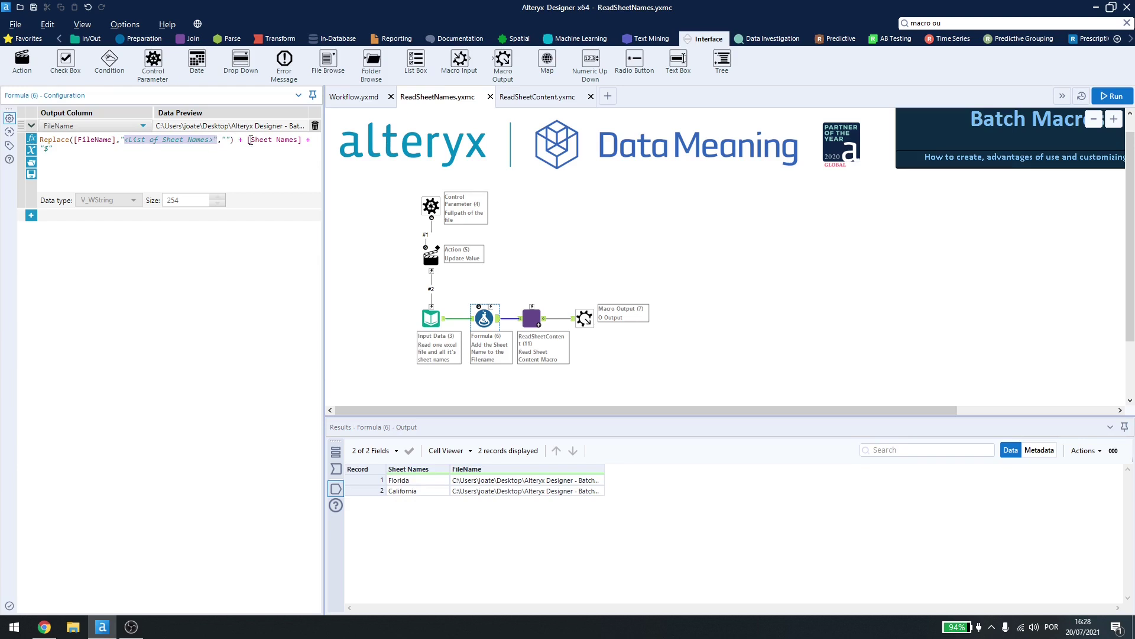
drag(247, 140, 299, 141)
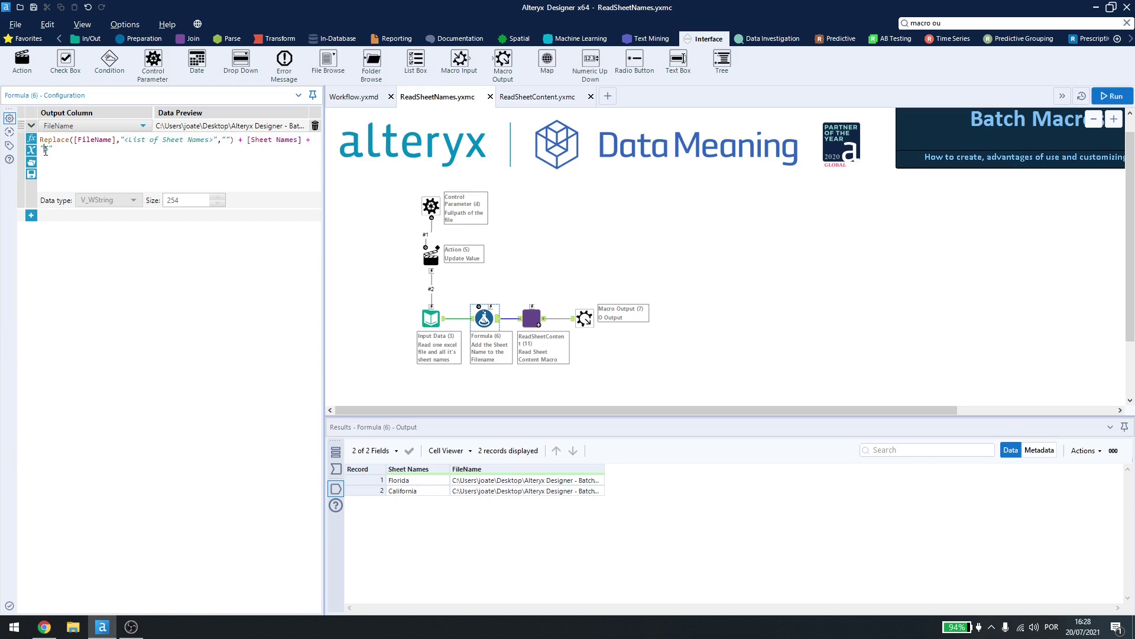
click(534, 318)
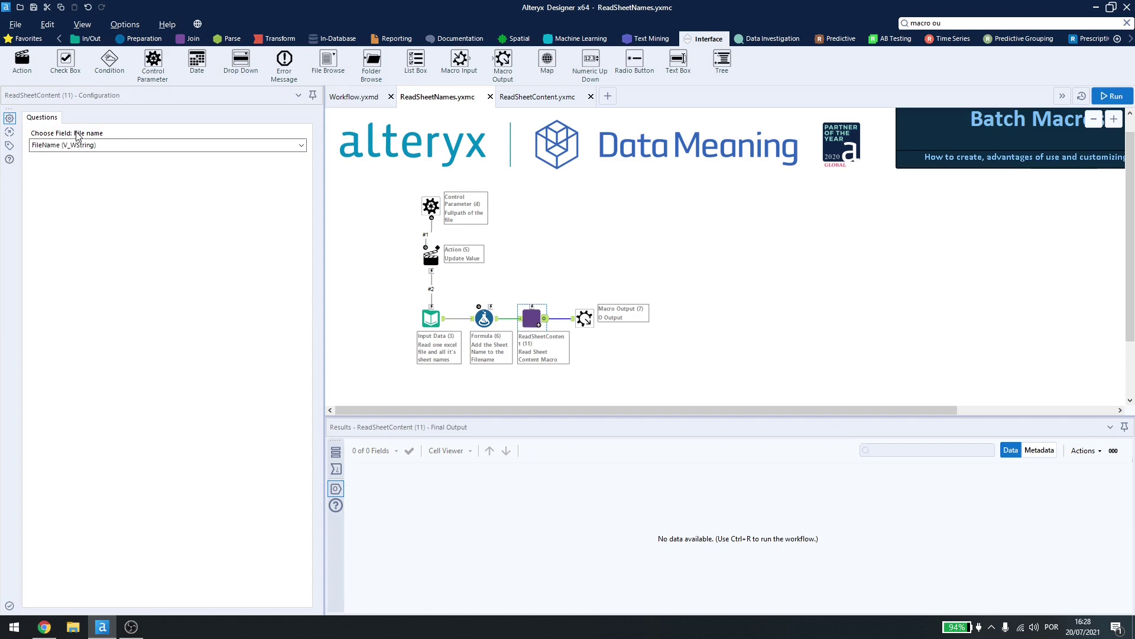
click(484, 318)
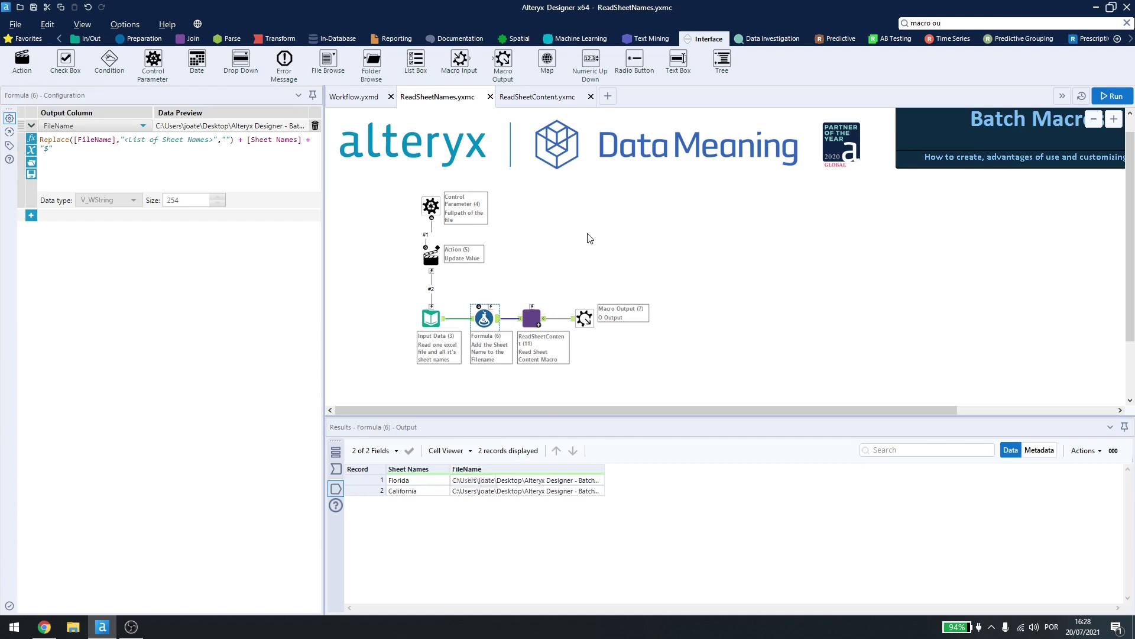
scroll(566, 119, up, 1)
click(564, 112)
Inspect ReadSheetContent's Input Data (4), Macro Output (3), Control Parameter (2), Action (5) and run messages.
click(562, 103)
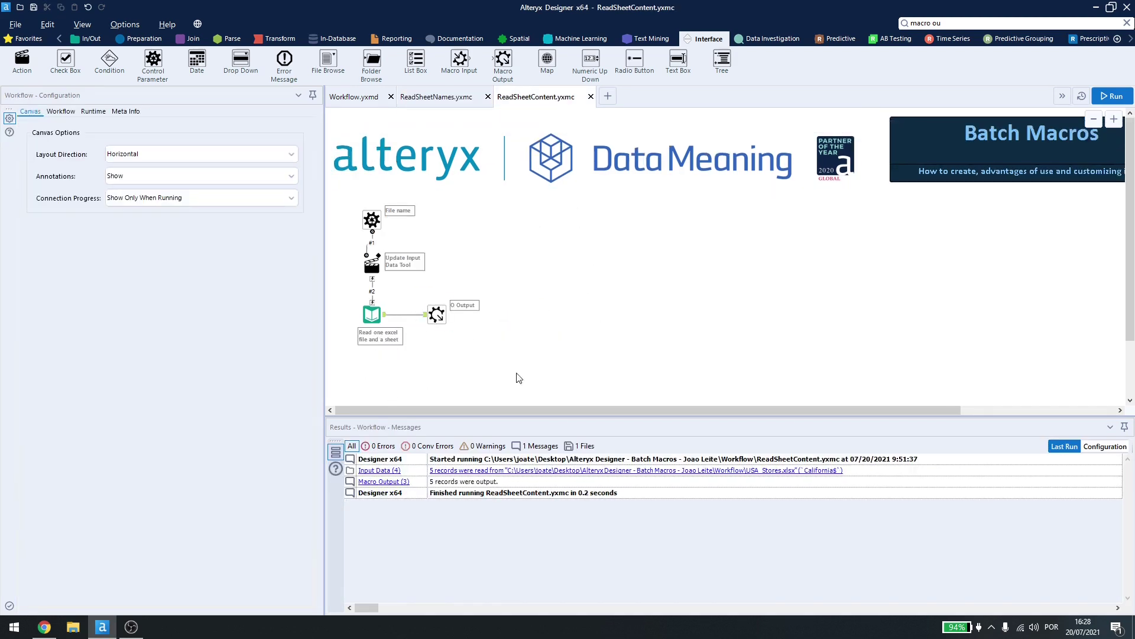
click(373, 315)
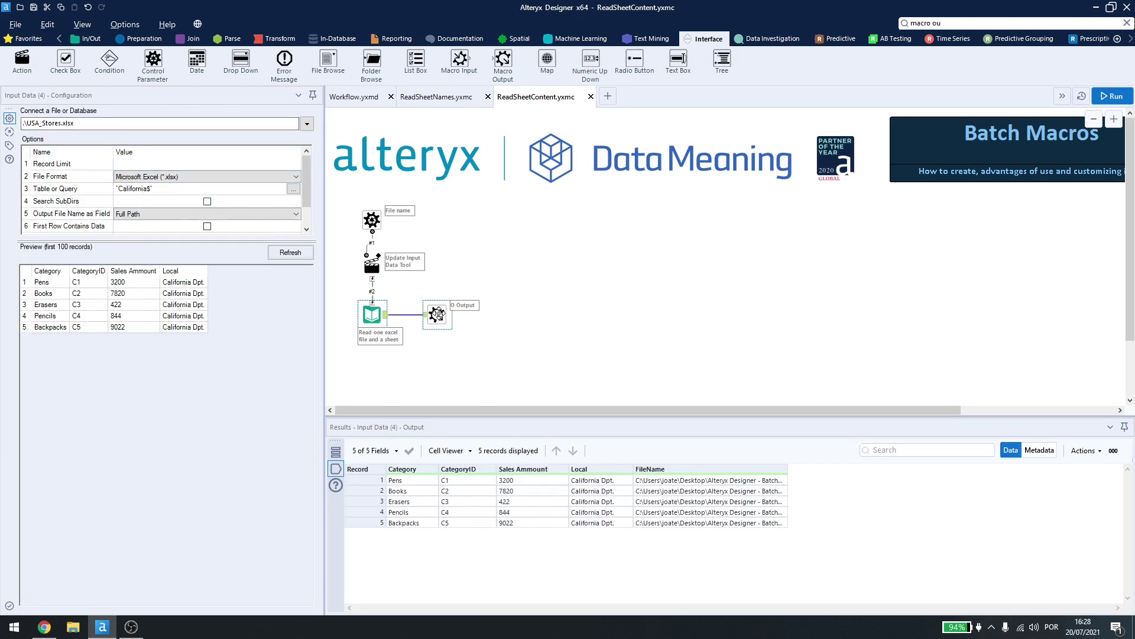
click(438, 313)
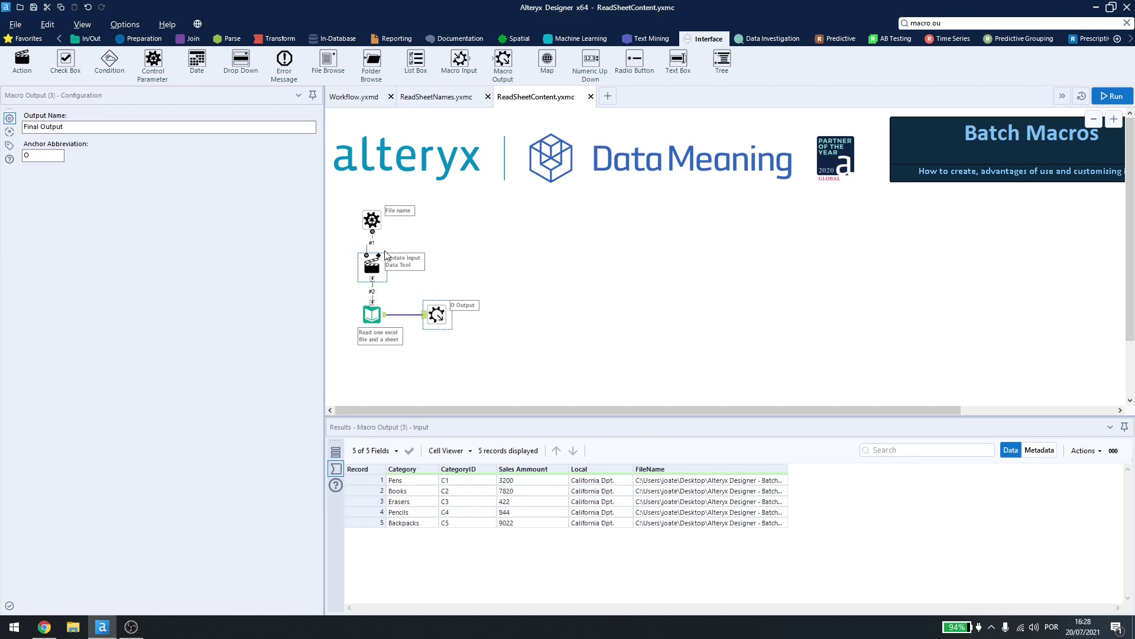
click(370, 222)
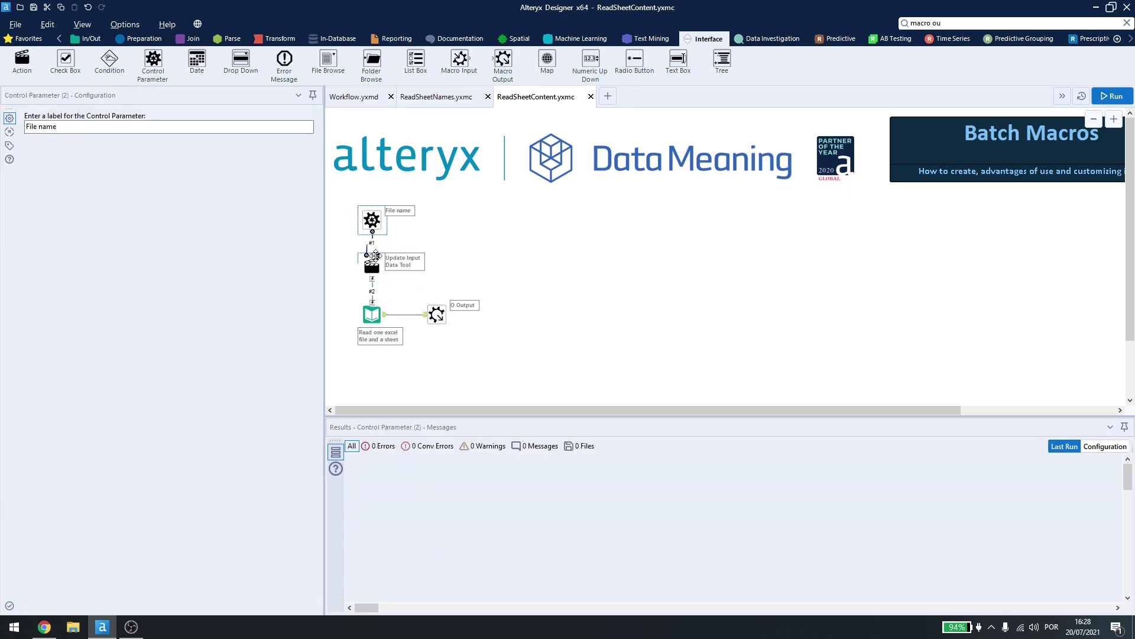
click(372, 264)
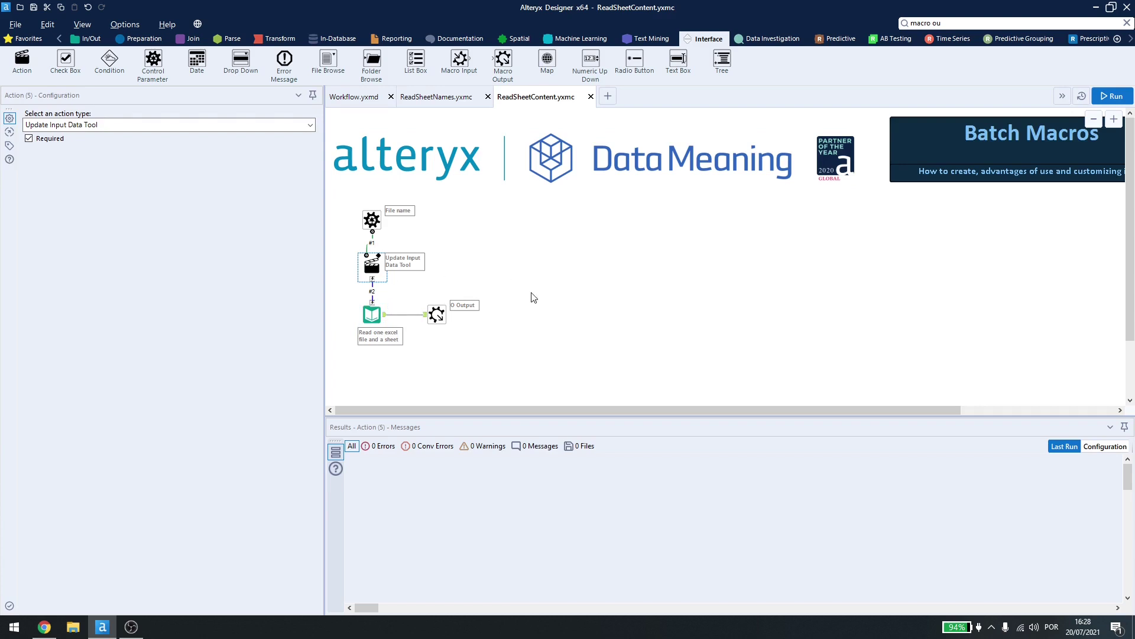
click(549, 279)
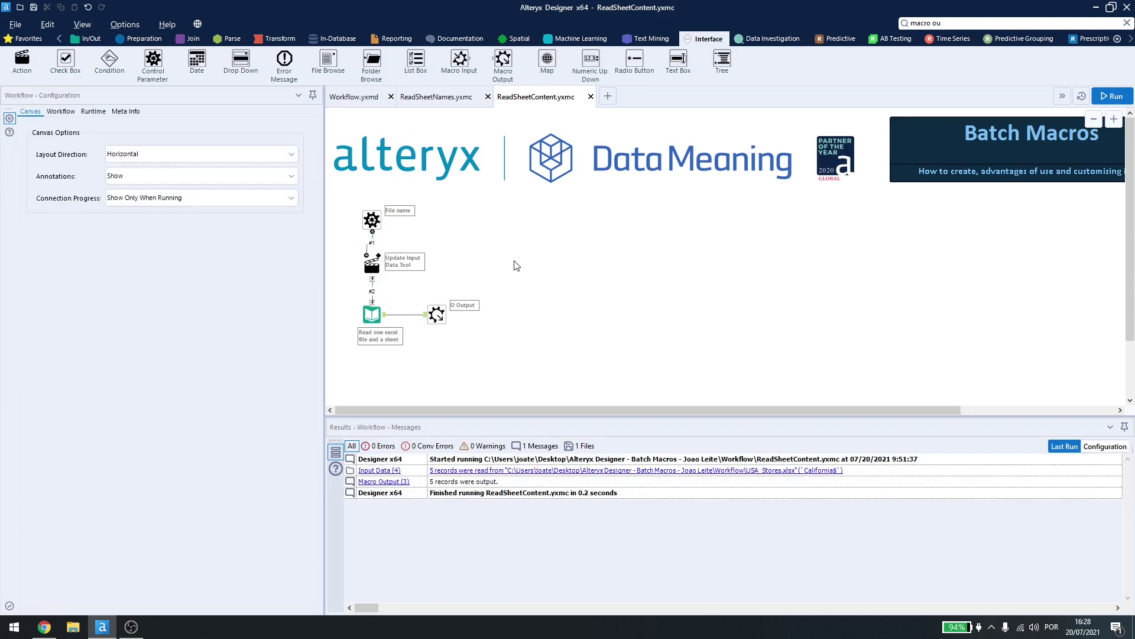
click(82, 24)
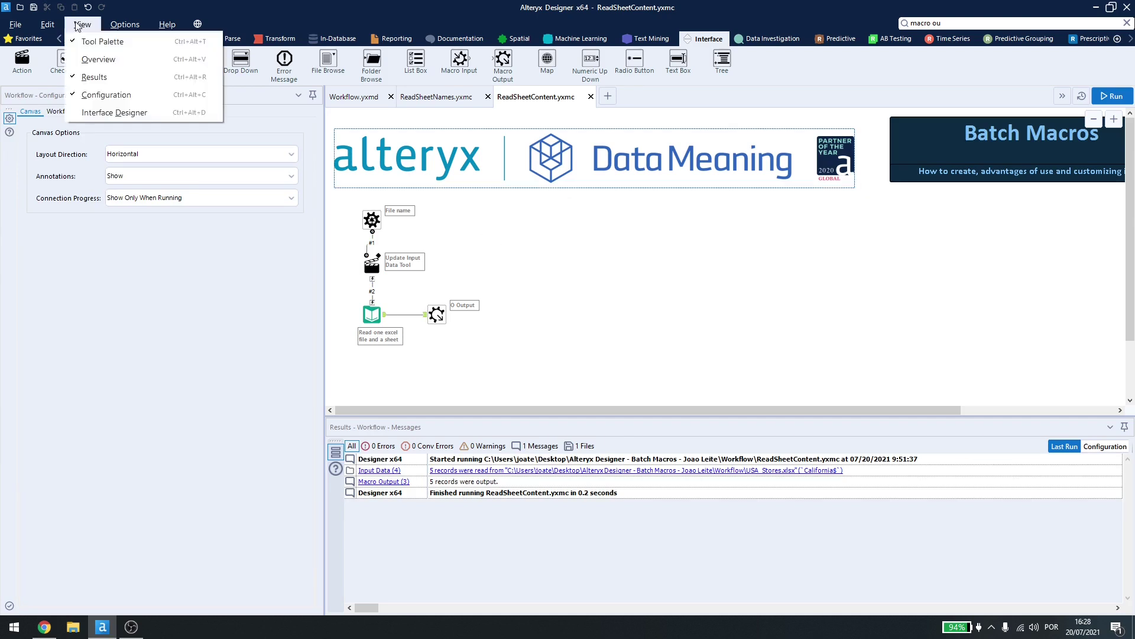
click(109, 113)
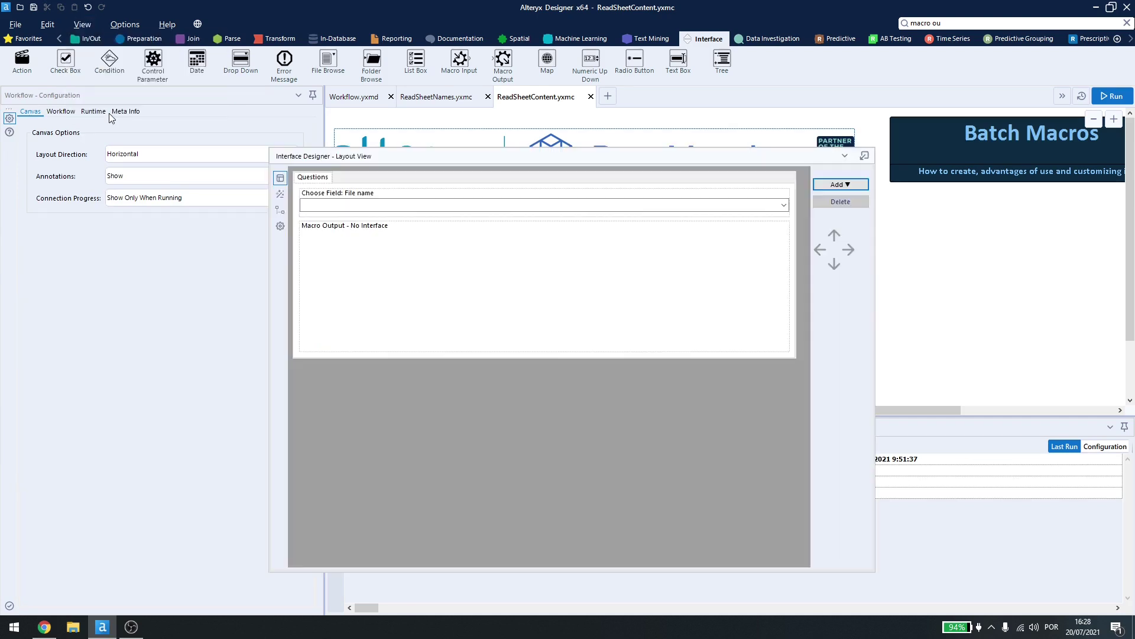
click(280, 227)
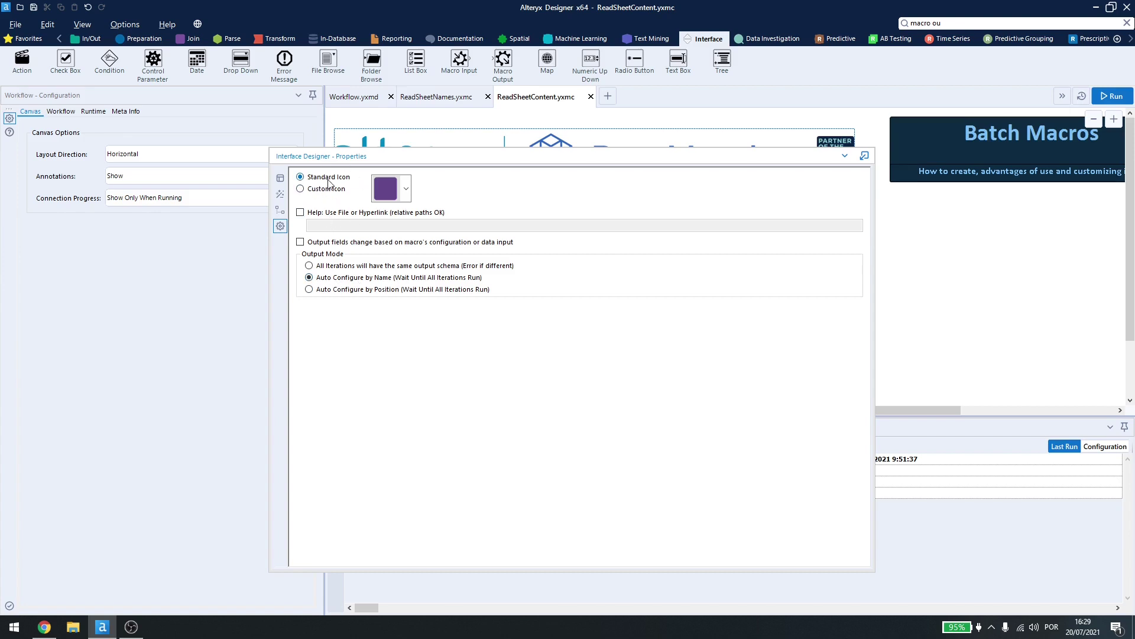
click(406, 188)
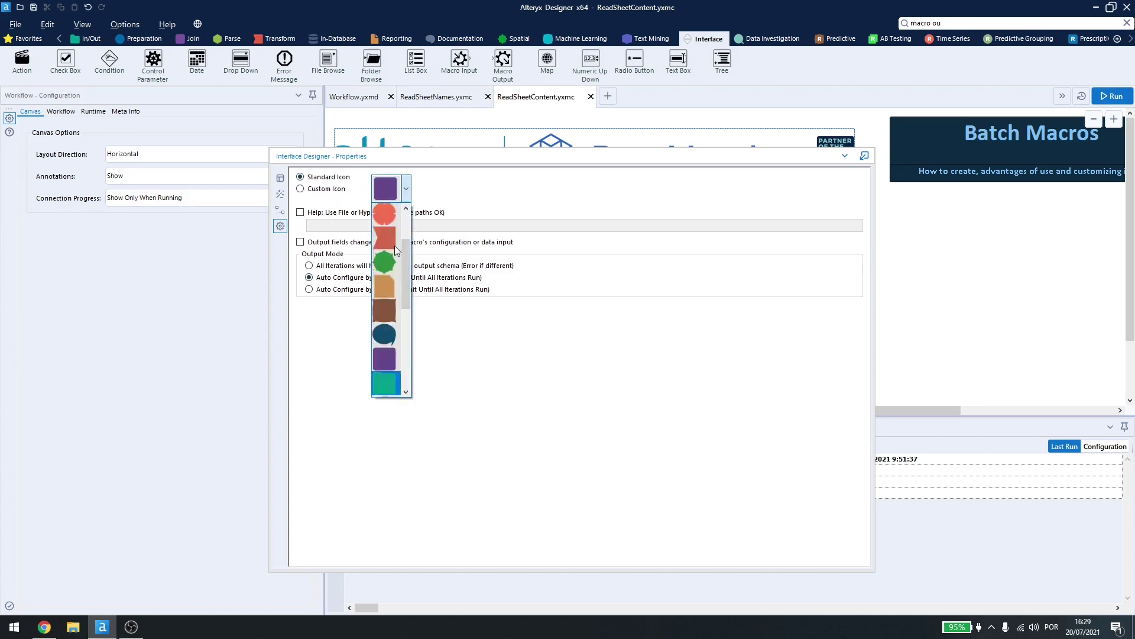
scroll(395, 245, down, 3)
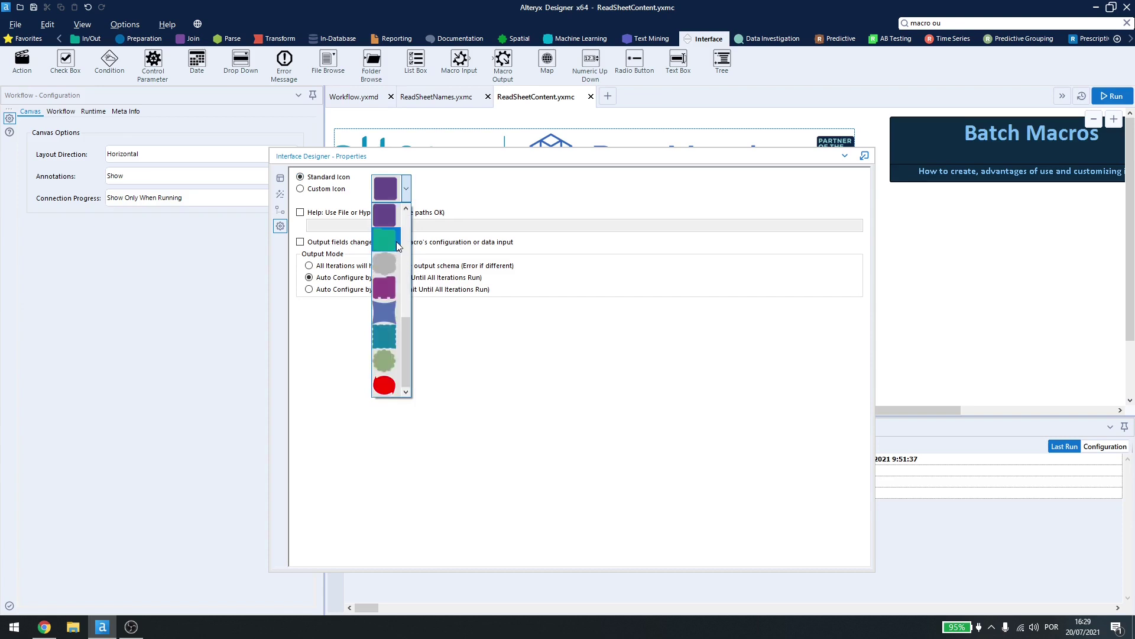
click(320, 194)
click(319, 194)
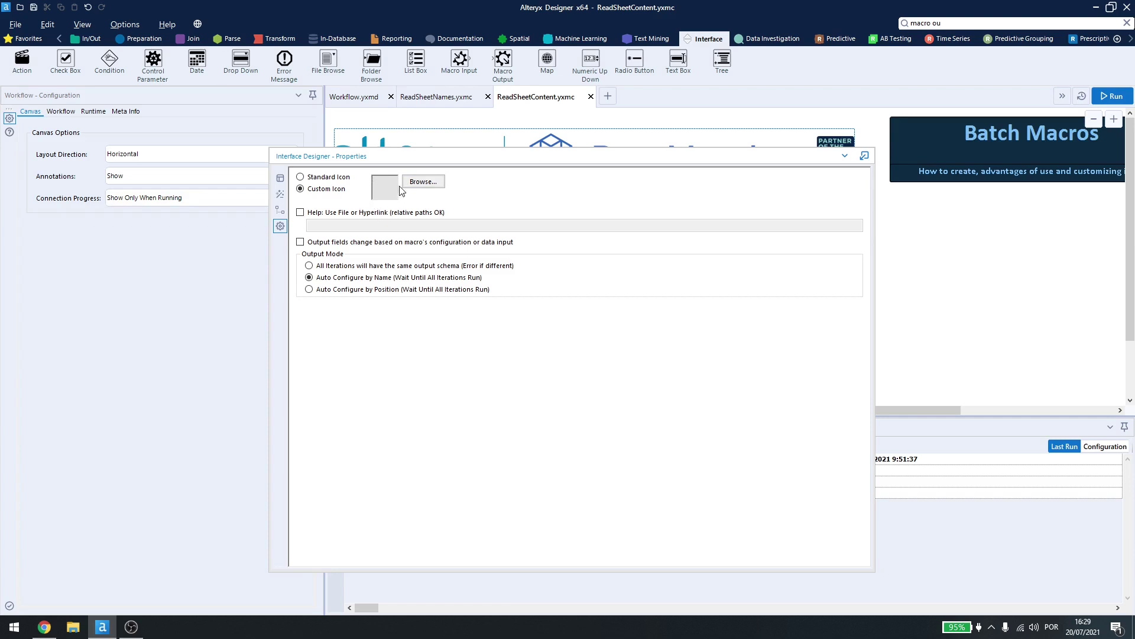
click(313, 179)
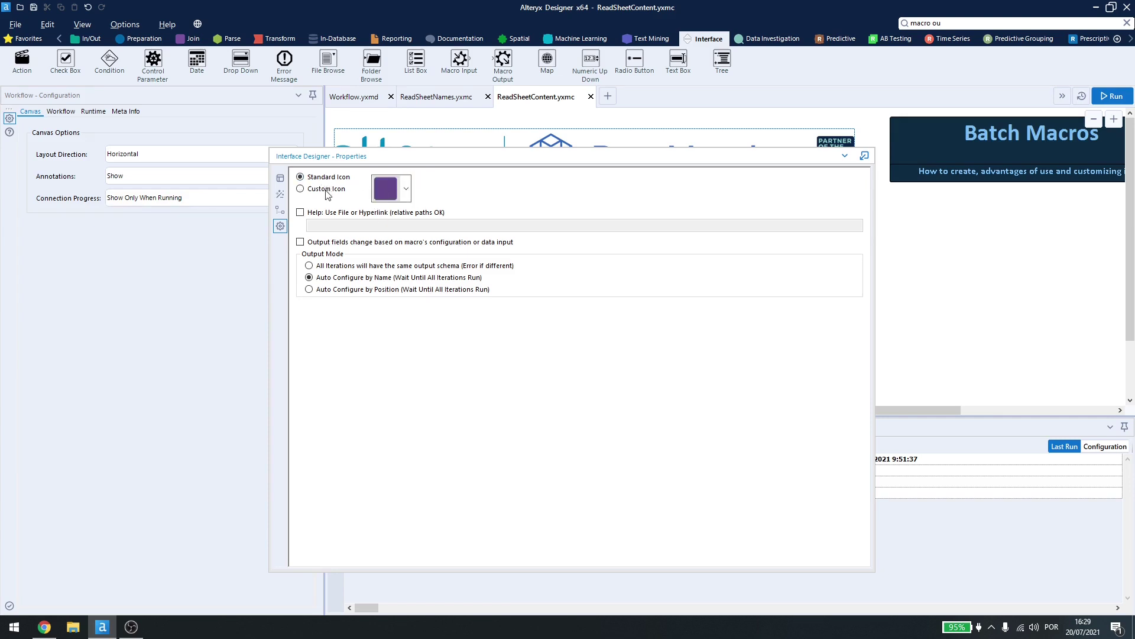
click(847, 155)
click(864, 209)
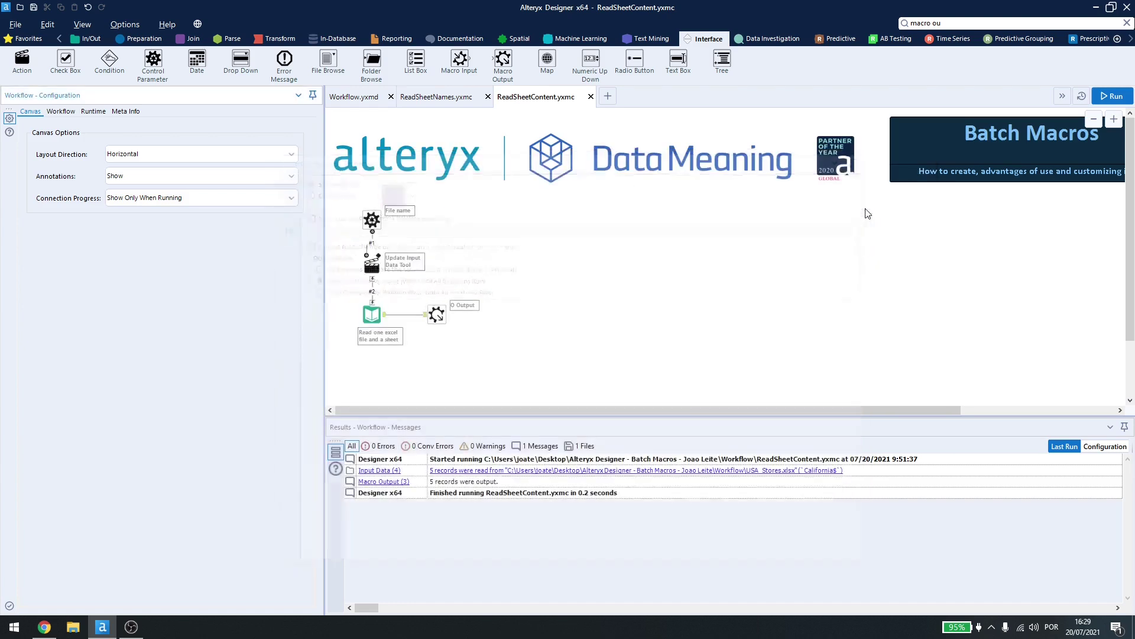
Show the Interface Designer properties for the ReadSheetNames macro.
click(457, 99)
click(90, 28)
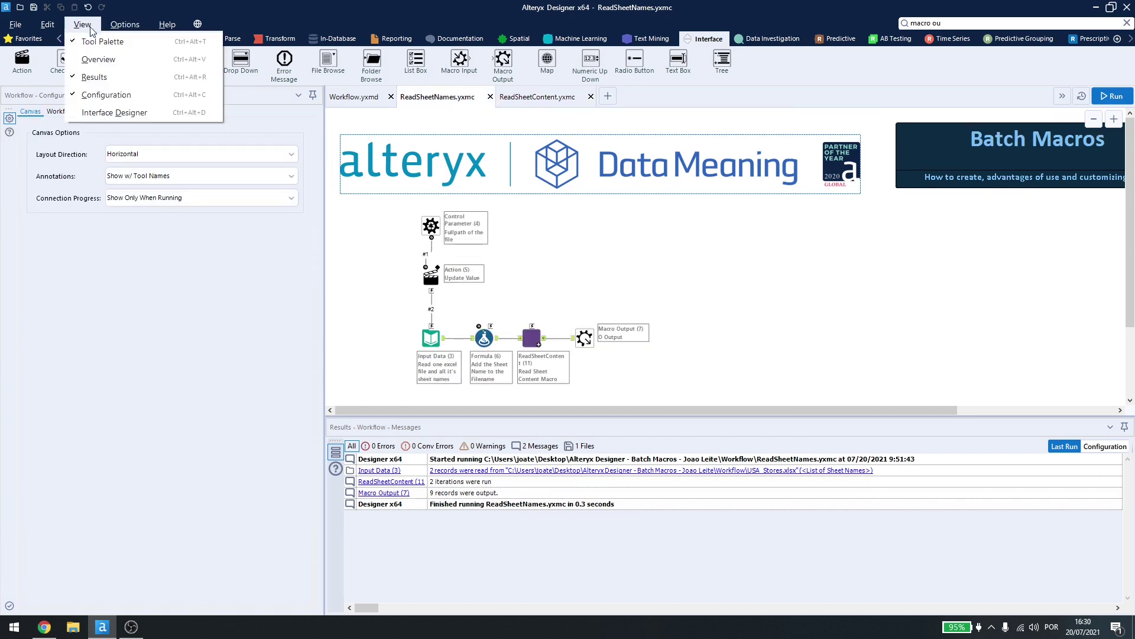
click(131, 117)
click(279, 225)
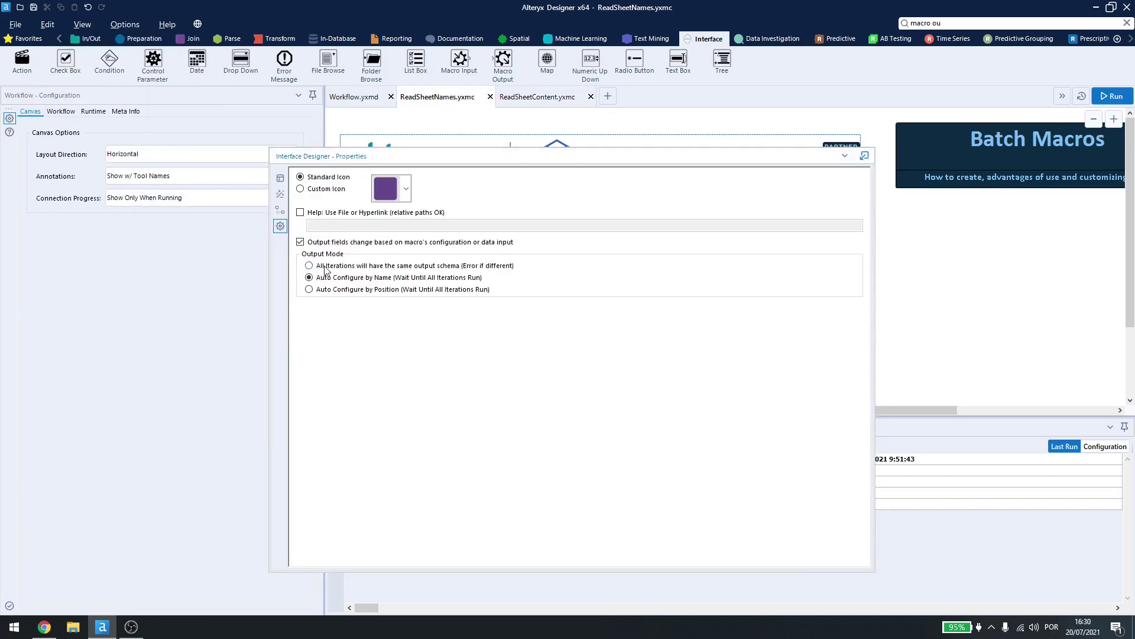
Hide the Interface Designer panel and return to Workflow.yxmd.
click(845, 155)
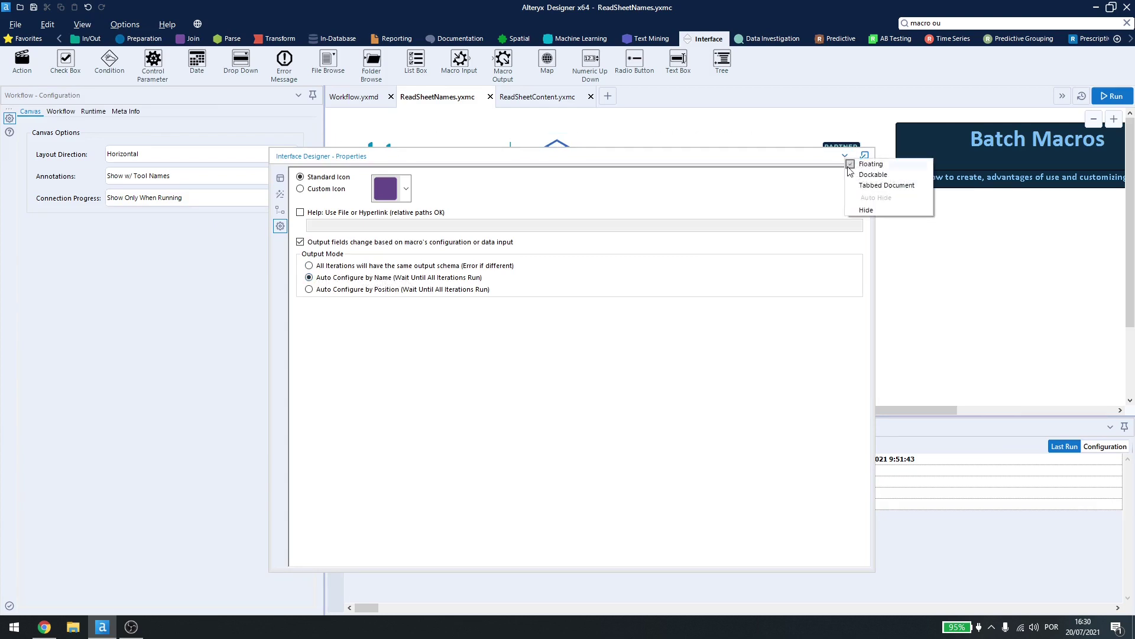
click(865, 211)
click(354, 96)
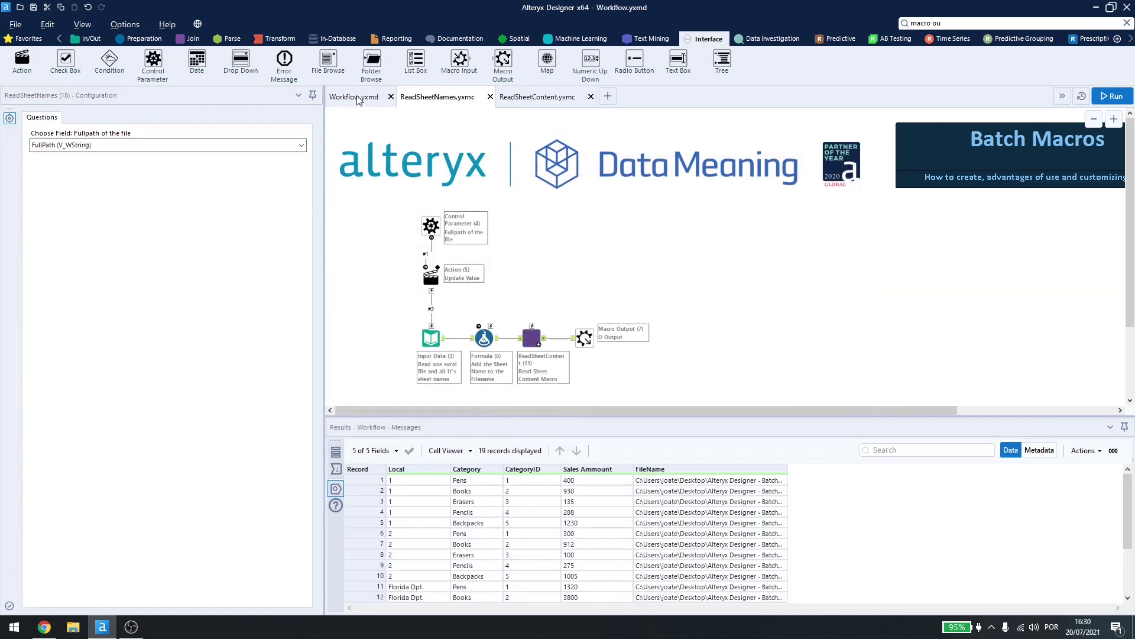
Run the workflow with Ctrl+R and review ReadSheetNames (18)'s 19 records with FileName widened.
key(ctrl+r)
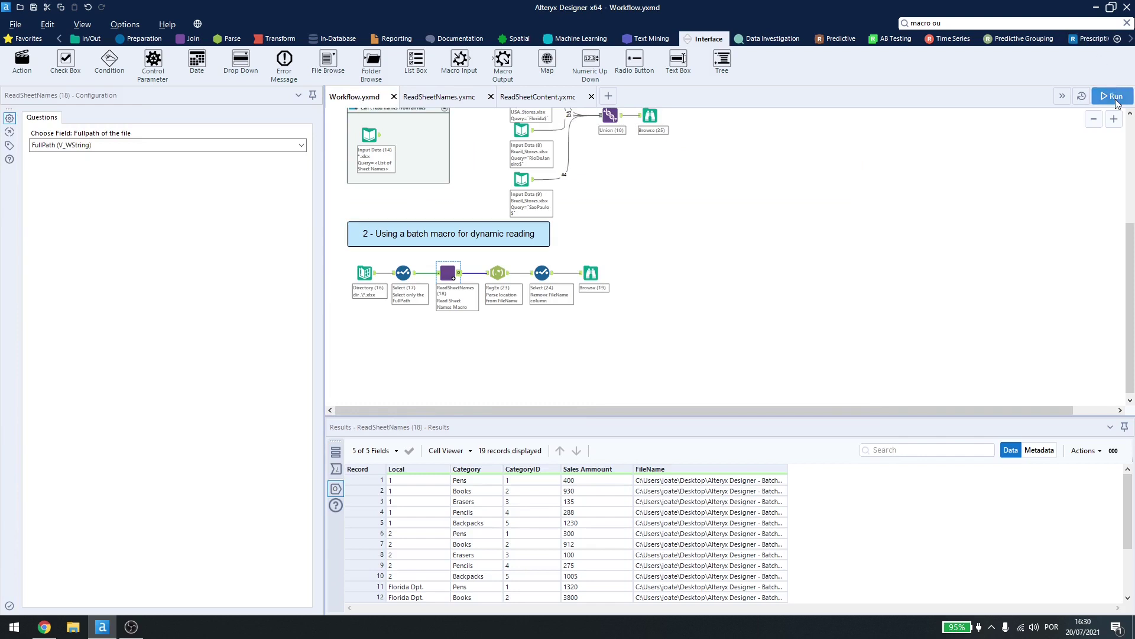
click(450, 271)
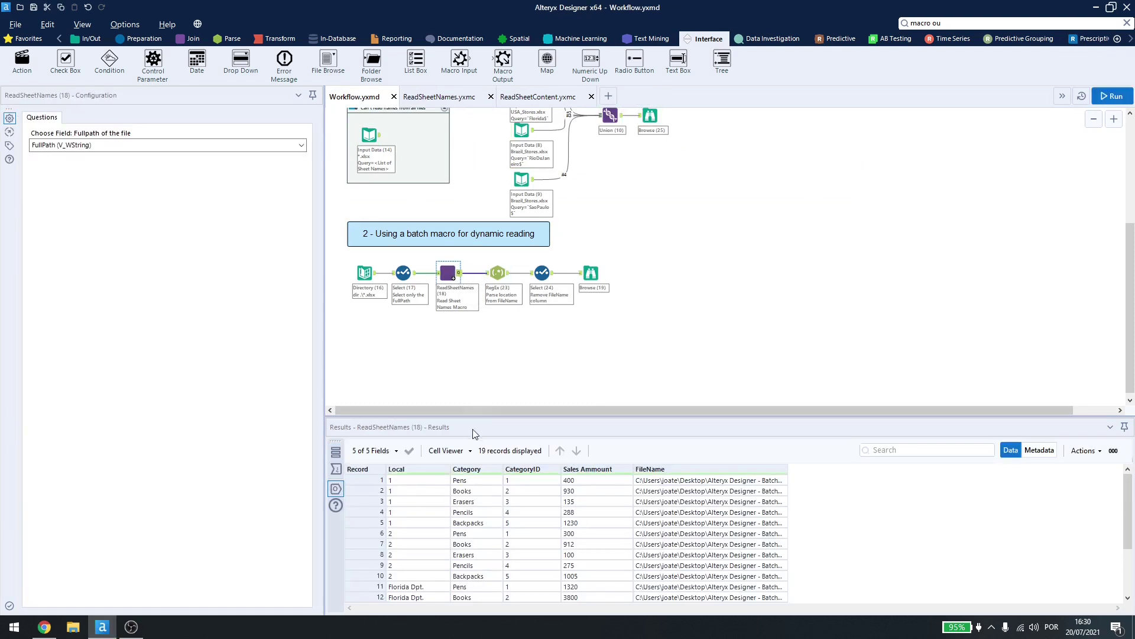
scroll(515, 573, down, 3)
scroll(510, 567, up, 3)
drag(789, 470, 1021, 468)
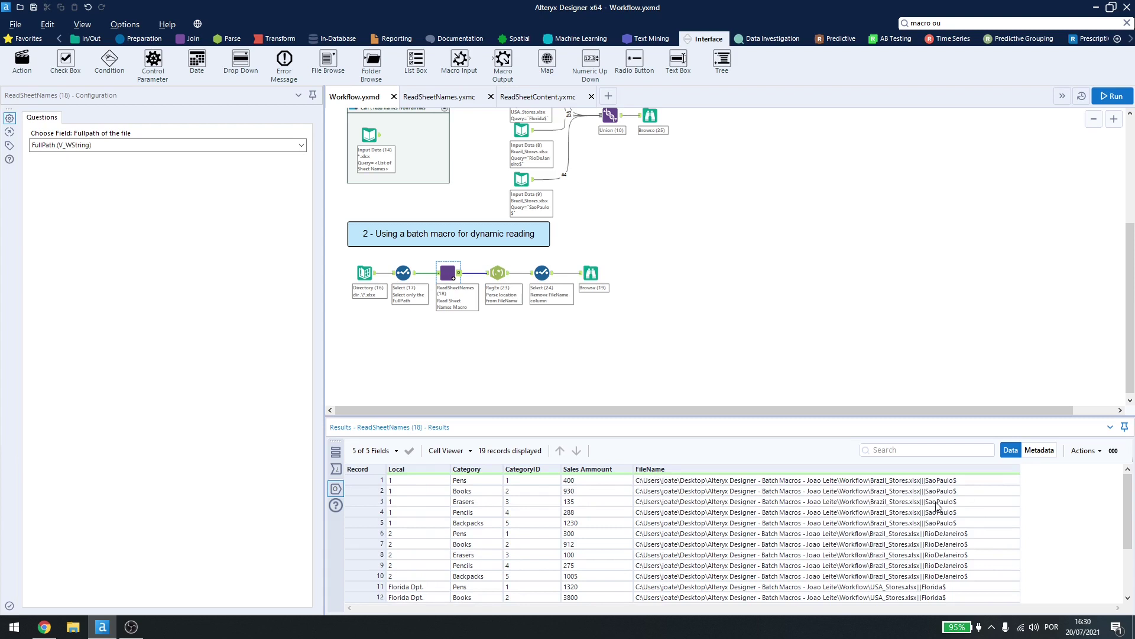
scroll(936, 502, down, 3)
scroll(911, 500, up, 3)
click(534, 134)
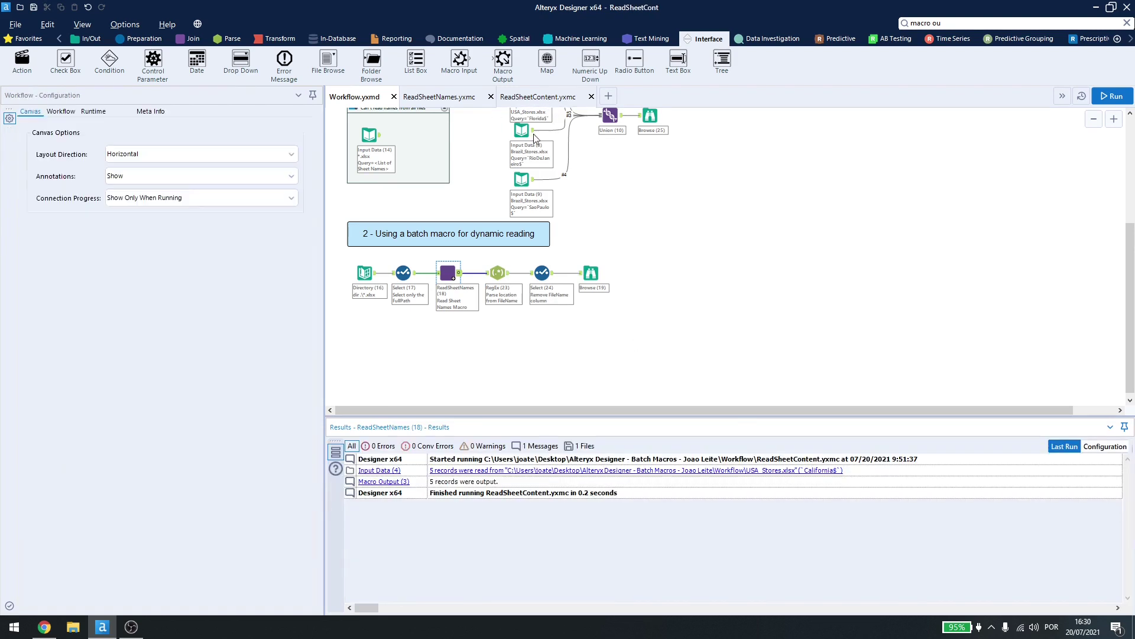
Check ReadSheetContent's Input Data (4) Excel settings, then return to Workflow.yxmd.
click(538, 96)
click(372, 314)
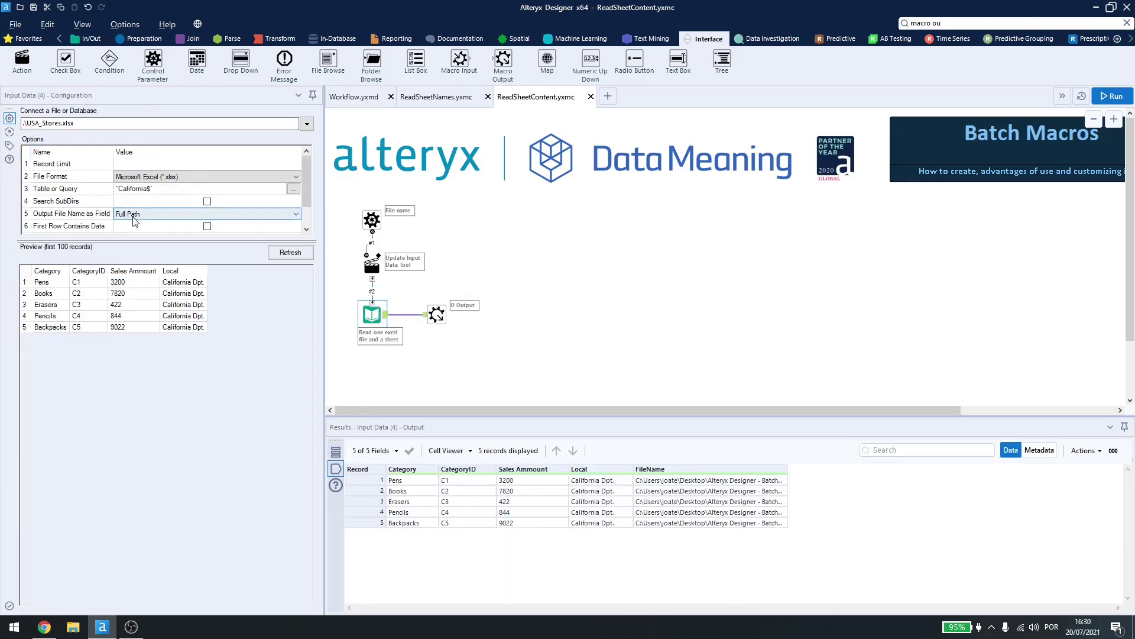
click(355, 97)
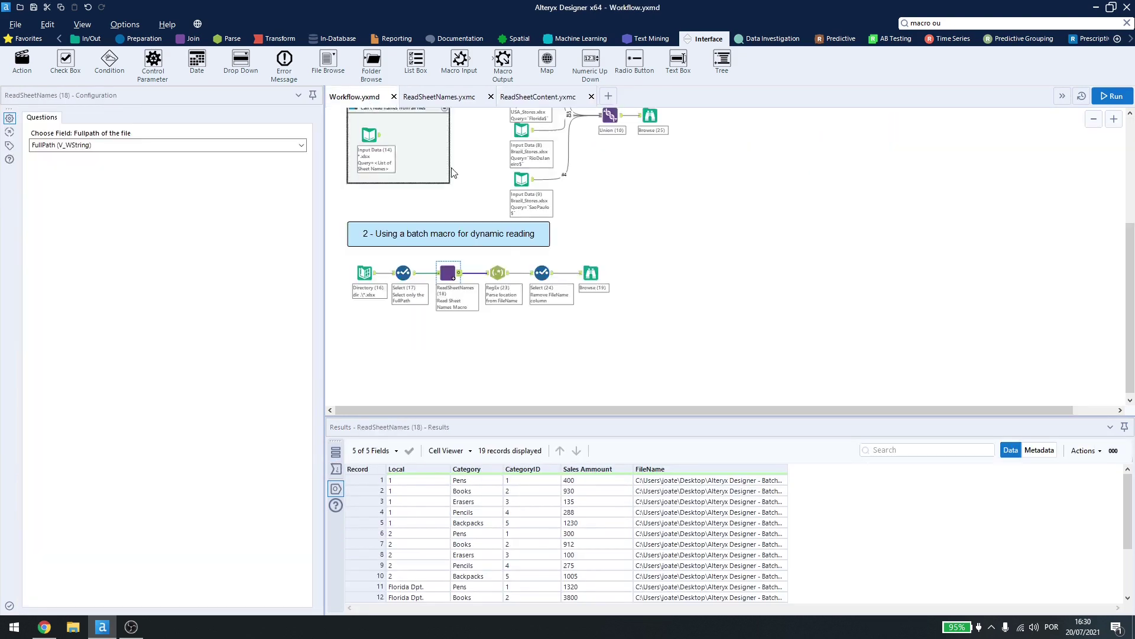
Inspect the RegEx (23) Location column, the Select (24) fields and the Browse (19) combined results.
click(498, 274)
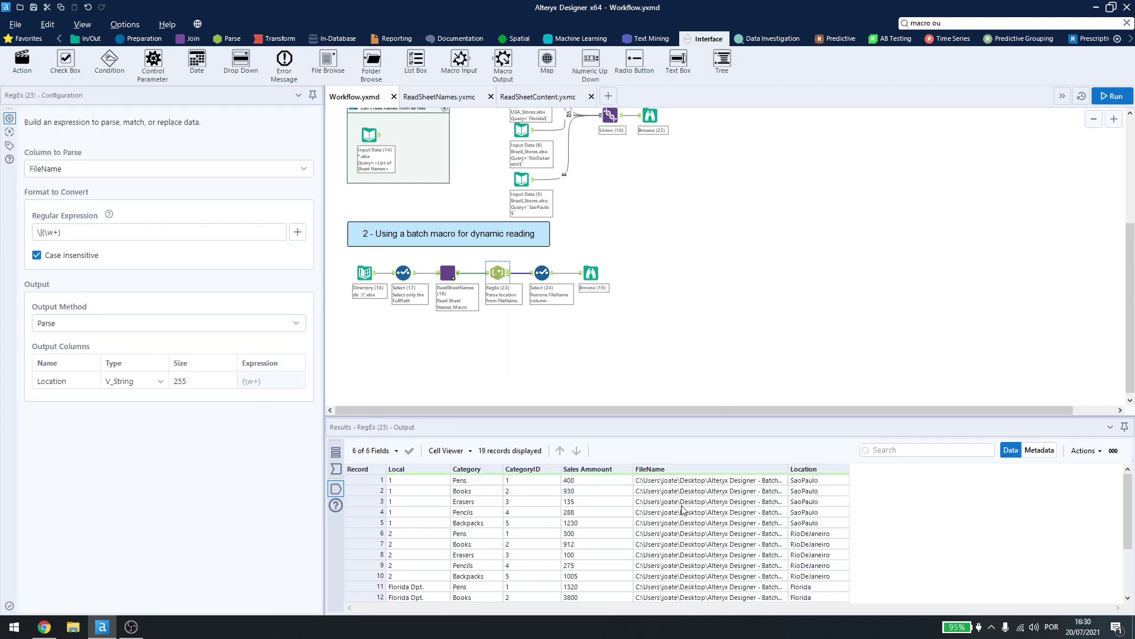
click(543, 274)
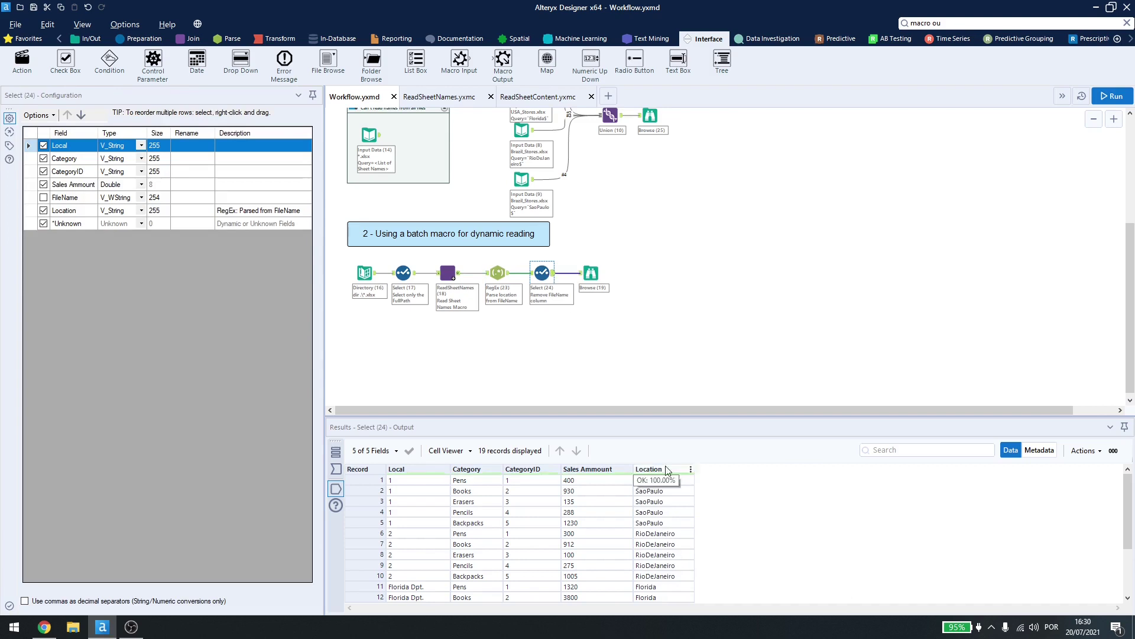
click(591, 273)
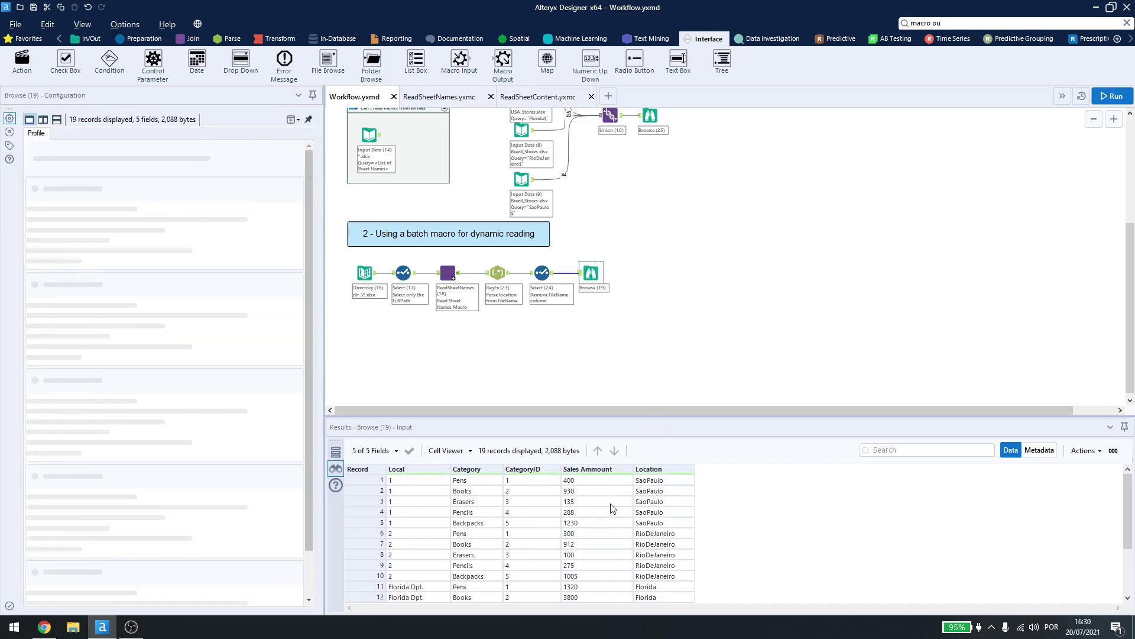
scroll(531, 522, down, 3)
scroll(534, 512, up, 3)
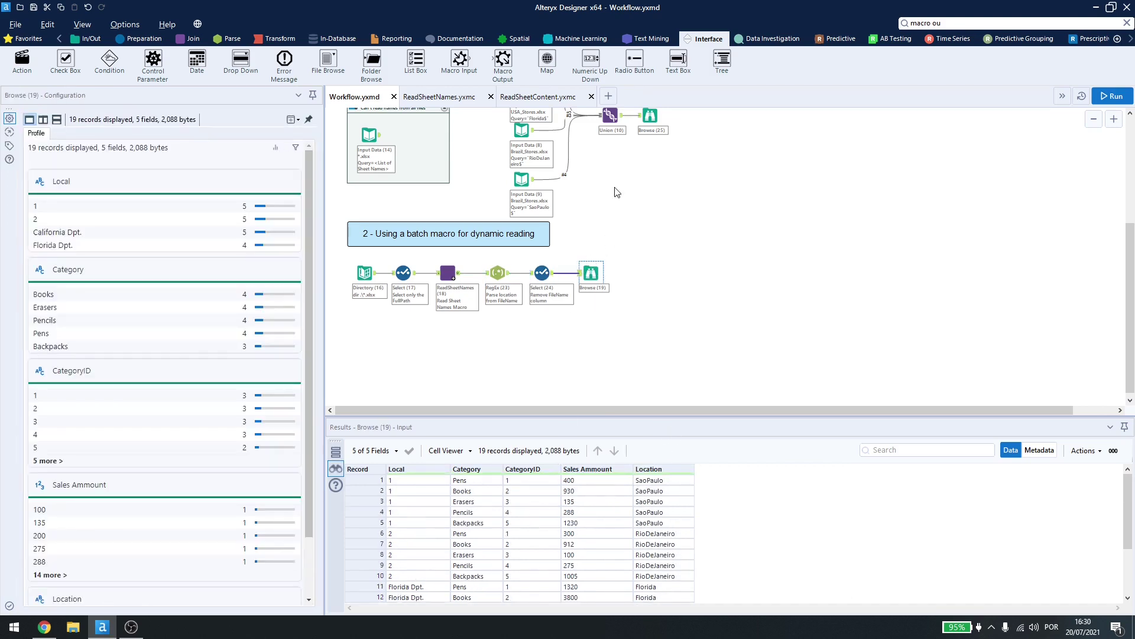
Compare Browse (25) against Browse (19), then view the run messages showing 2 iterations and 19 records.
click(650, 117)
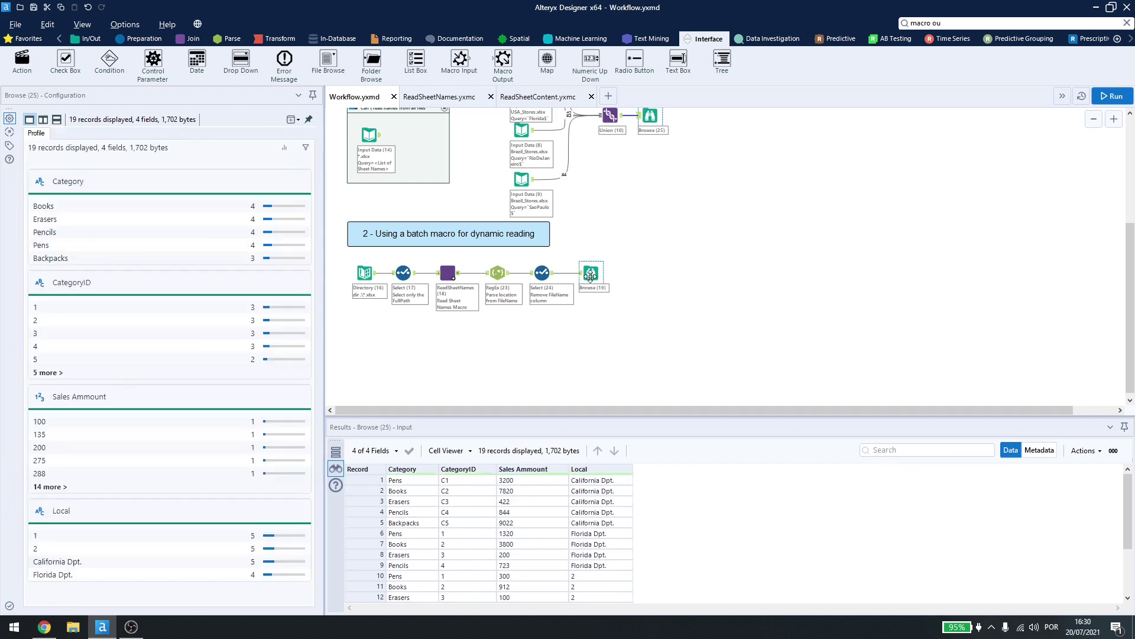
click(591, 273)
click(653, 117)
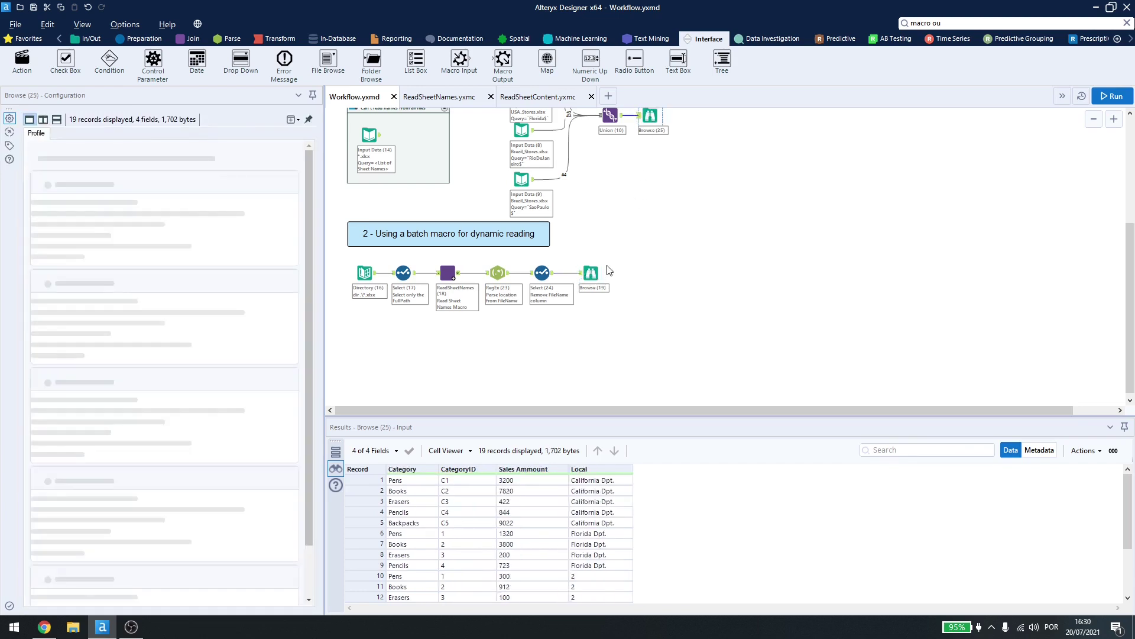
click(591, 273)
click(350, 260)
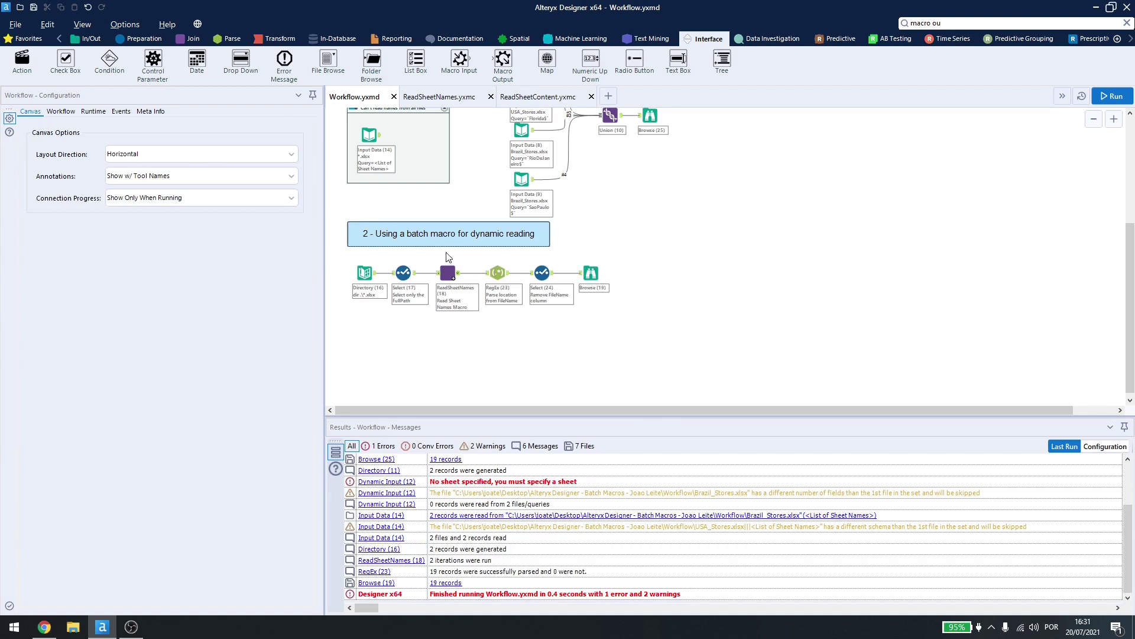
click(448, 272)
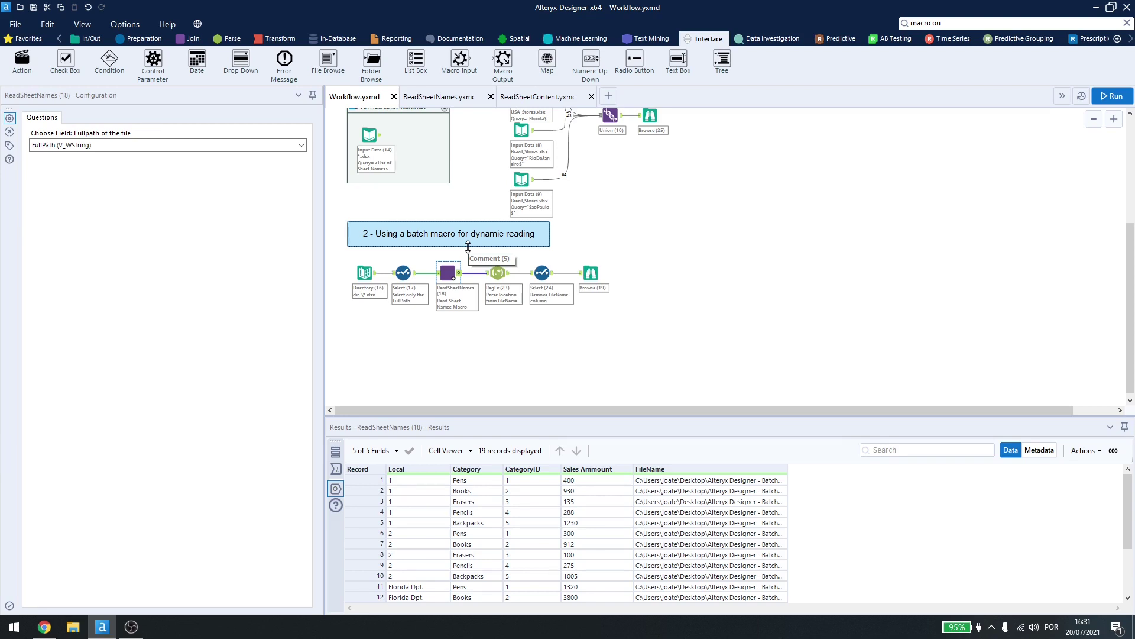
click(363, 275)
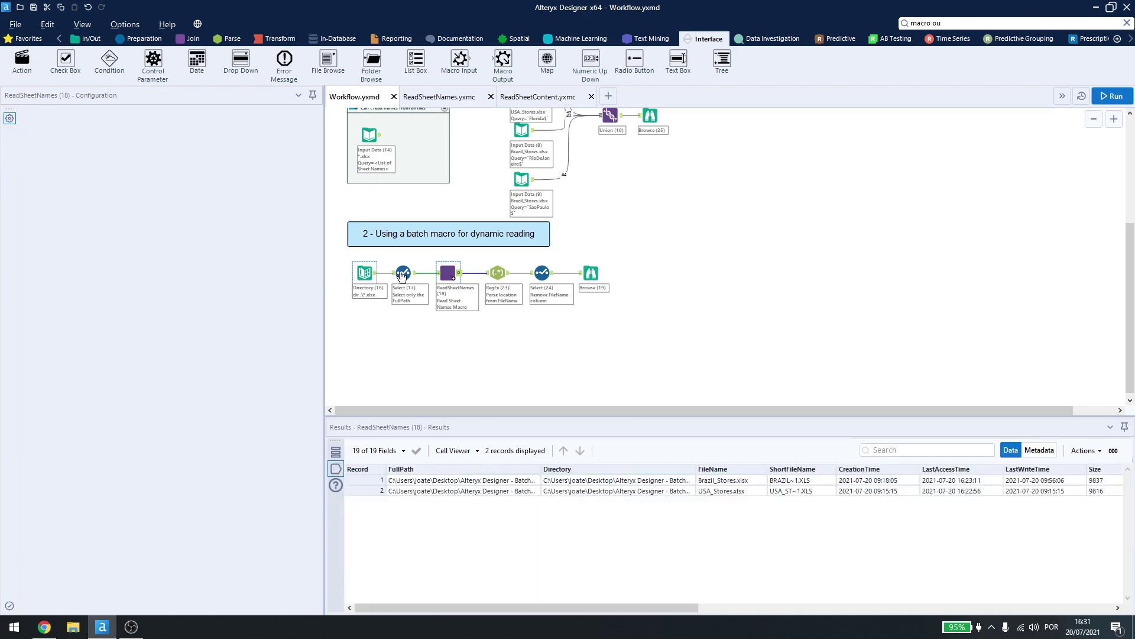
click(536, 96)
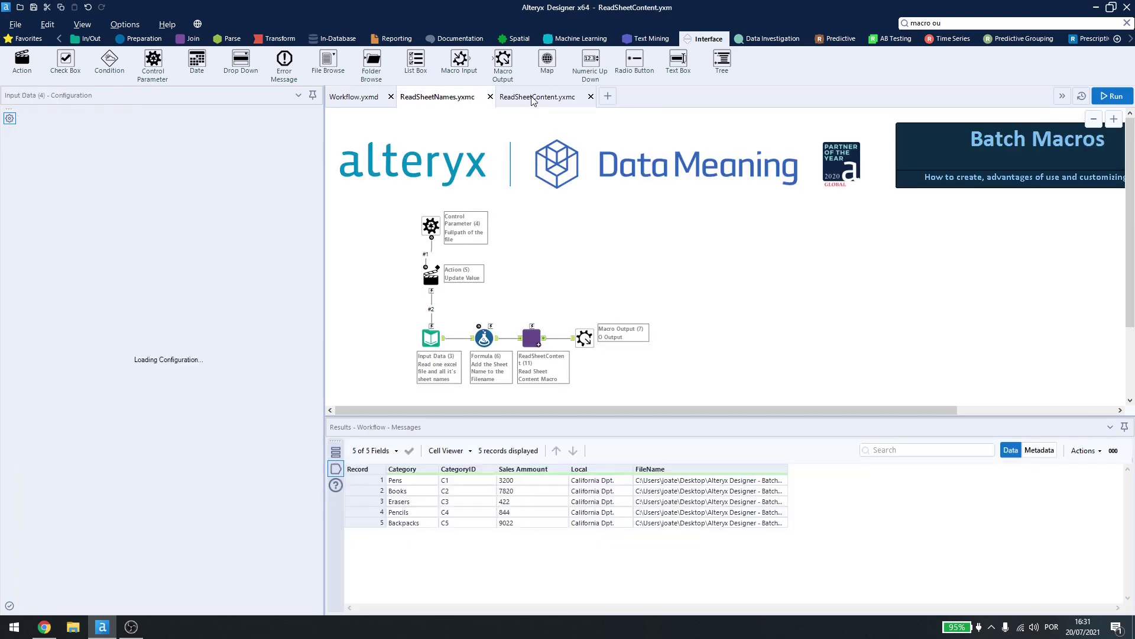
click(435, 96)
click(353, 96)
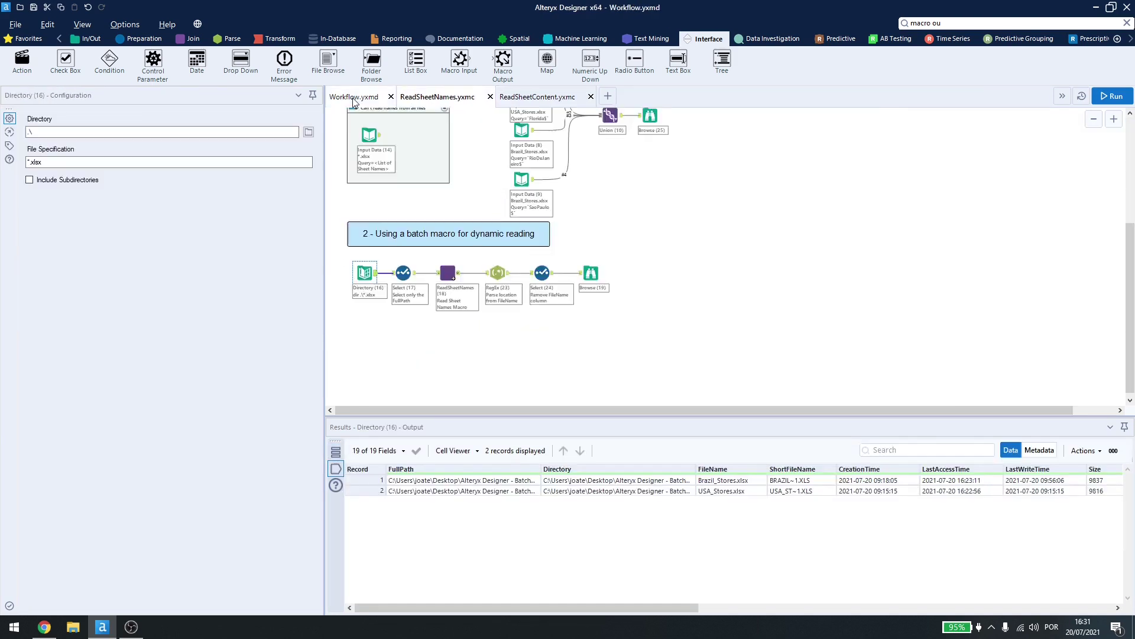
scroll(513, 243, up, 5)
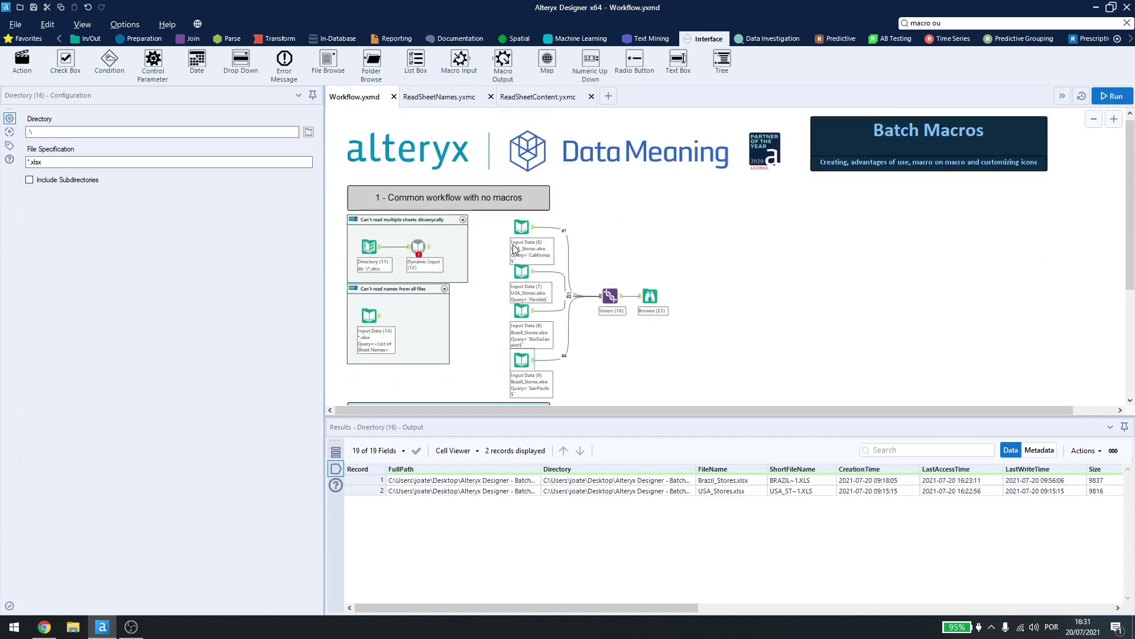
scroll(473, 252, down, 3)
scroll(479, 247, down, 1)
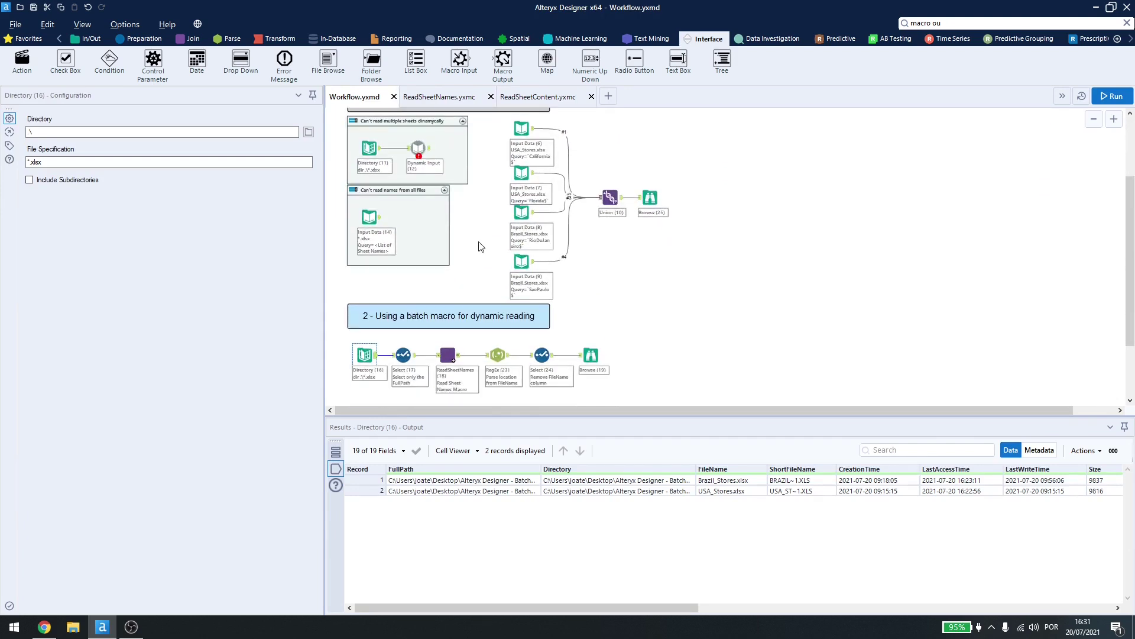
click(592, 355)
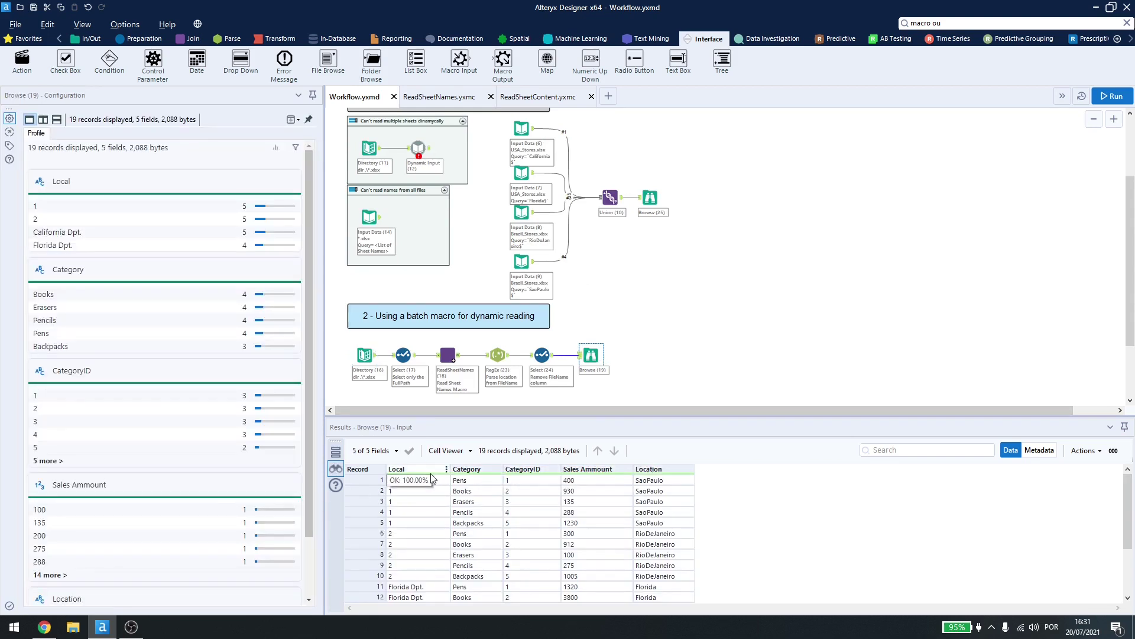
scroll(414, 482, down, 3)
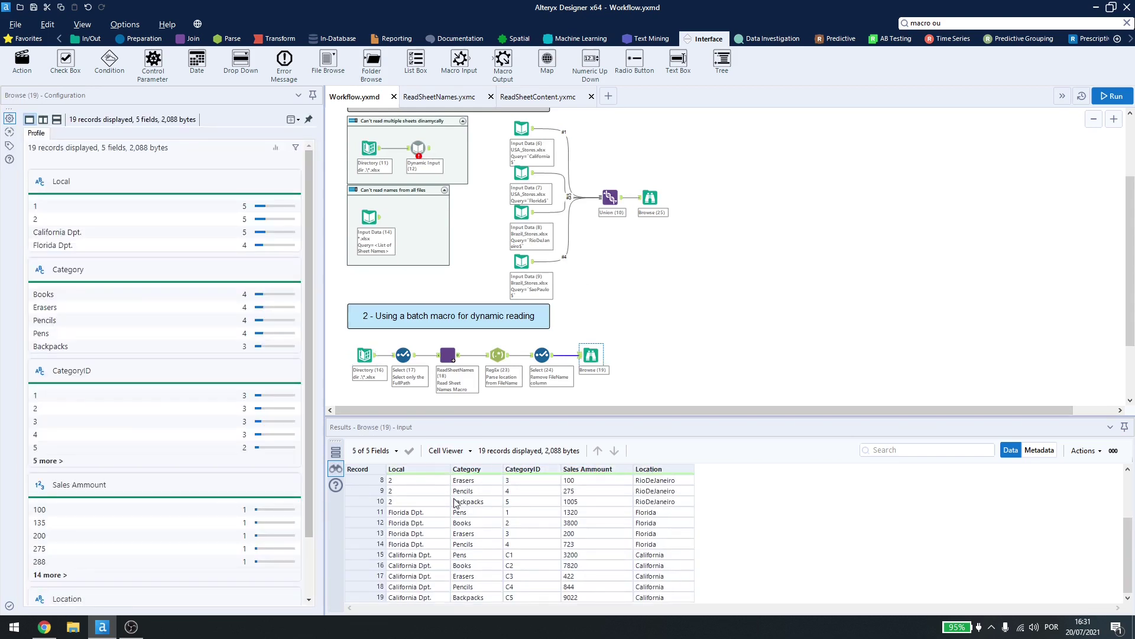
click(616, 322)
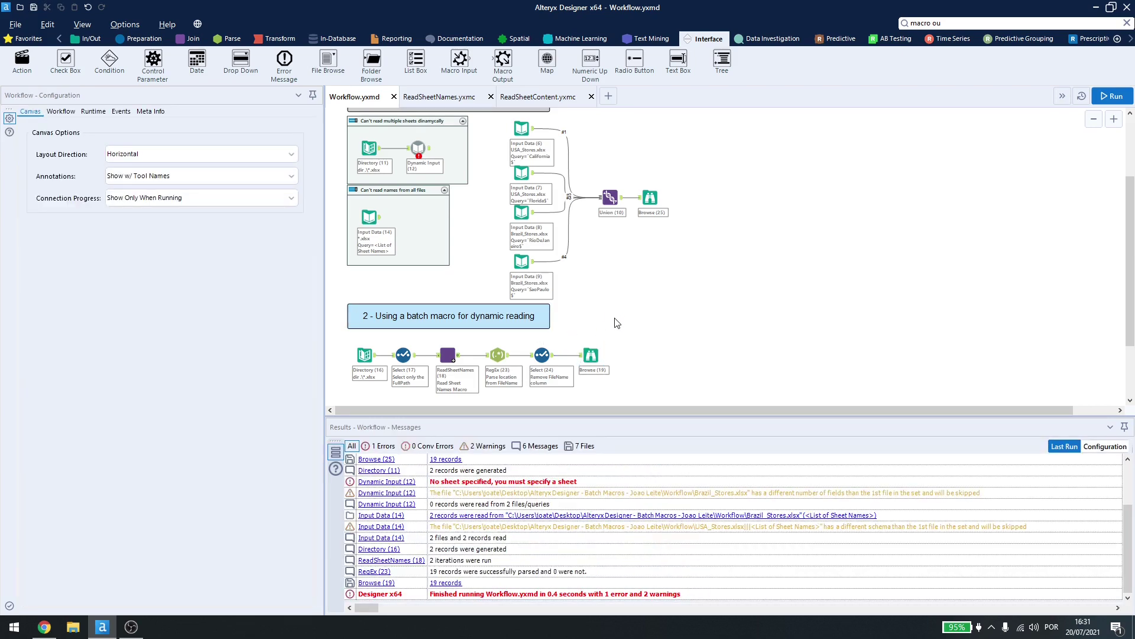
click(451, 100)
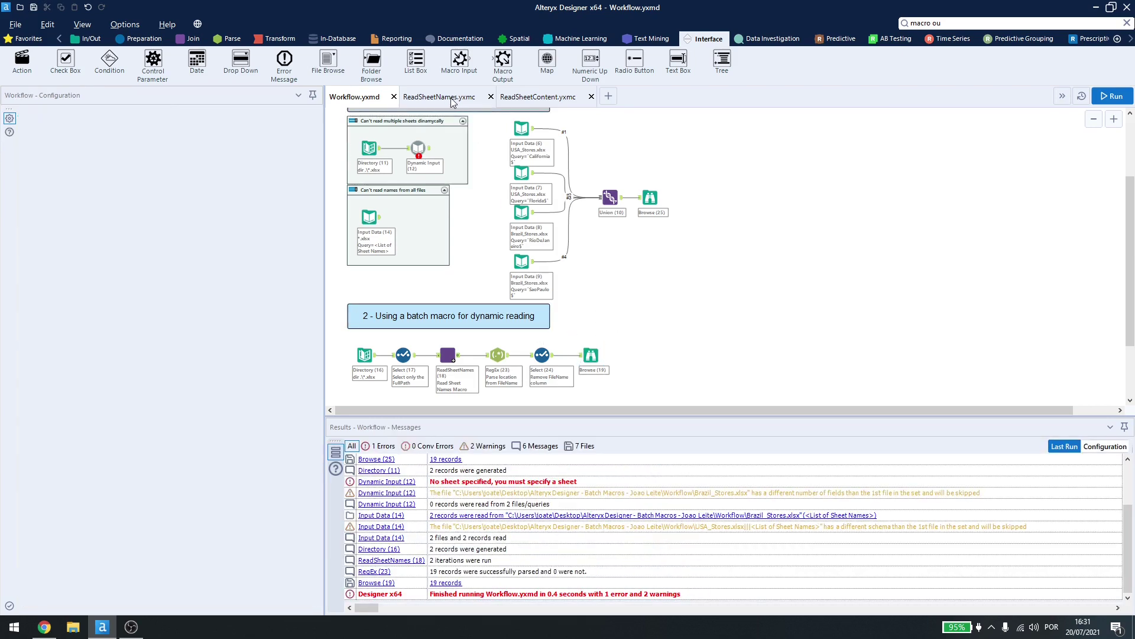
click(366, 102)
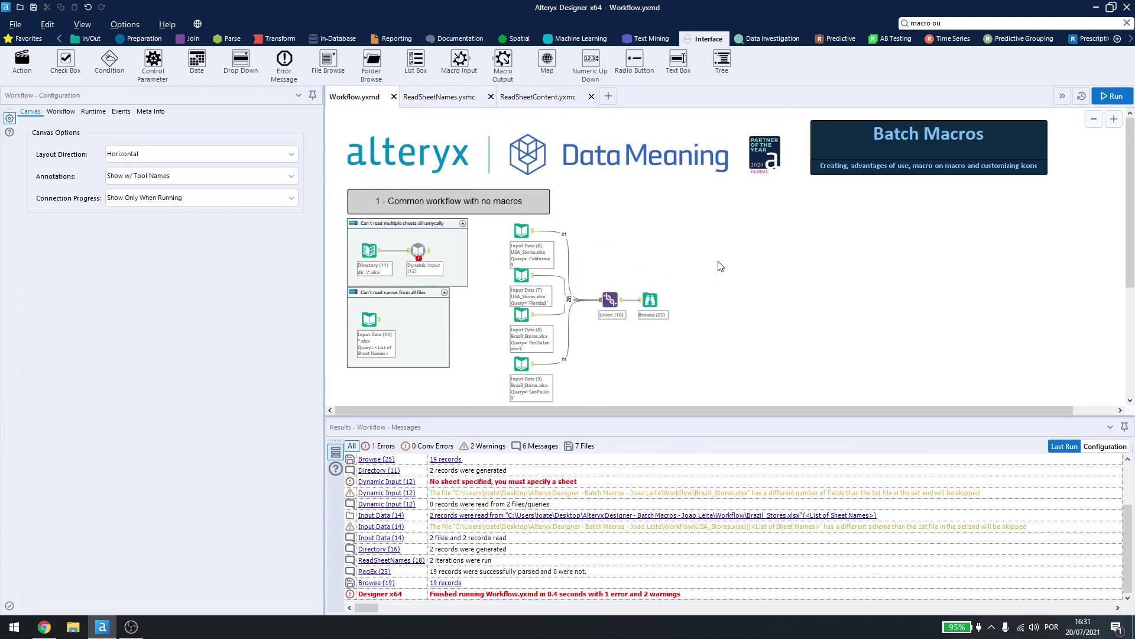